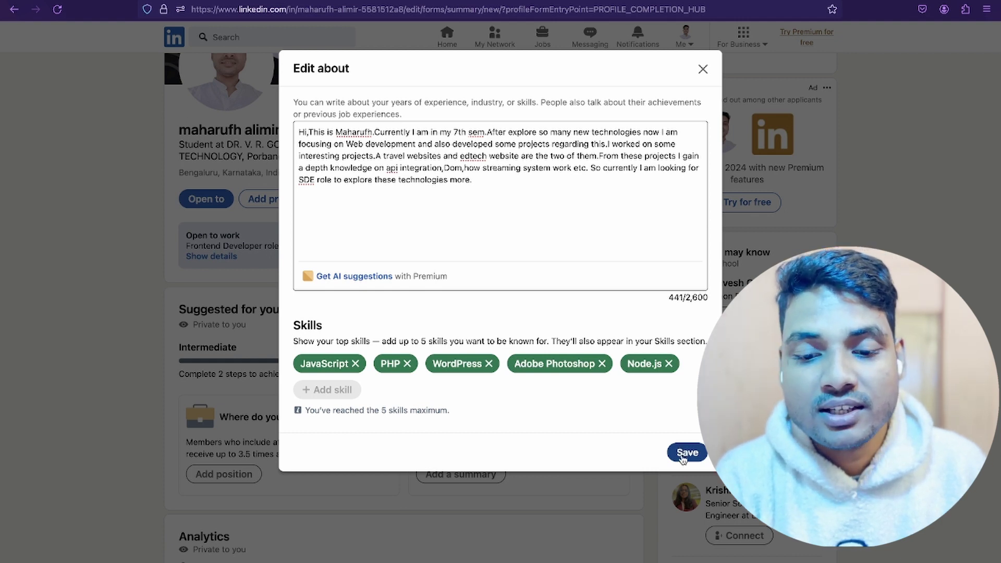
Save the edited About section with its five top skills and dismiss the follow-up about describing those skills.
click(682, 453)
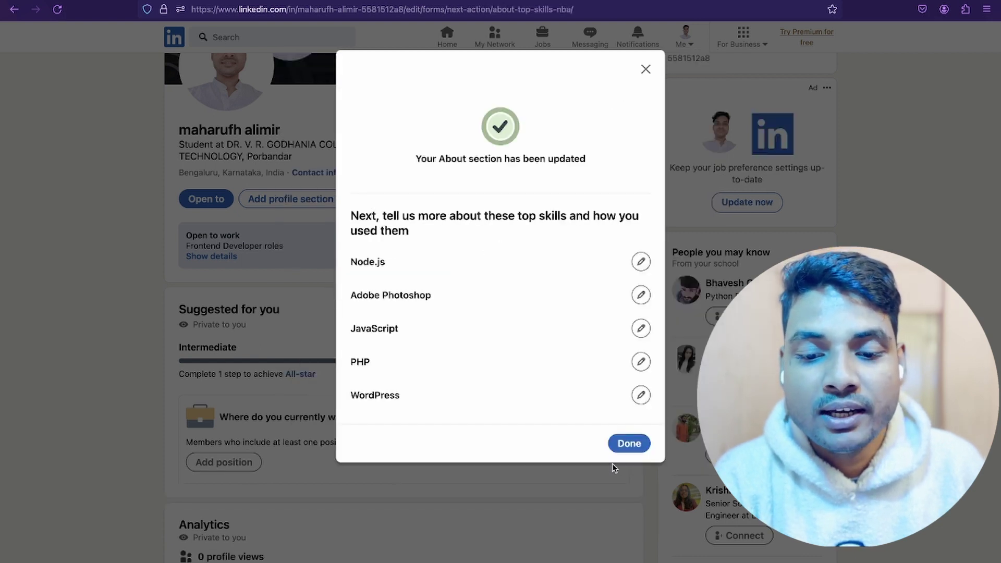
click(626, 444)
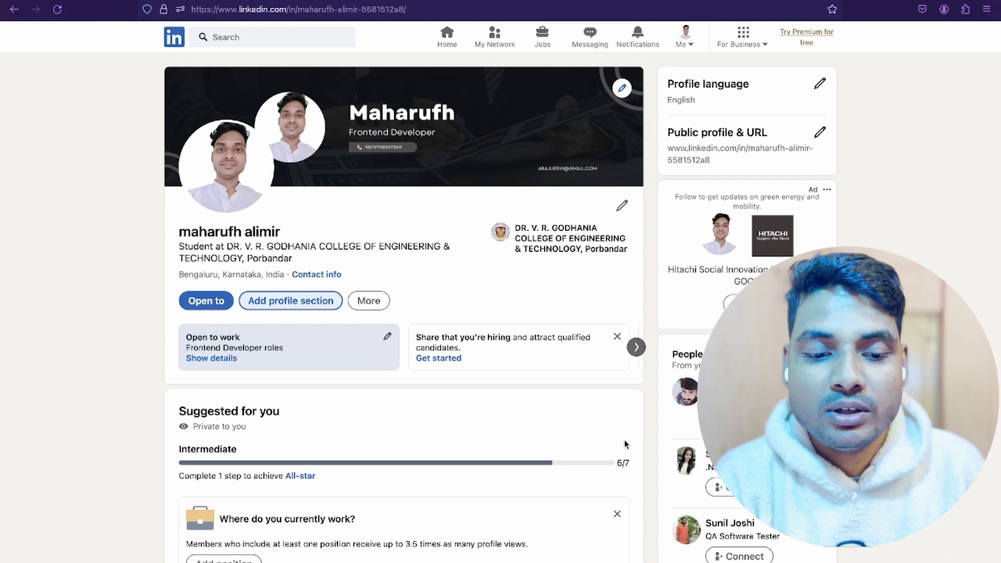
scroll(470, 432, down, 3)
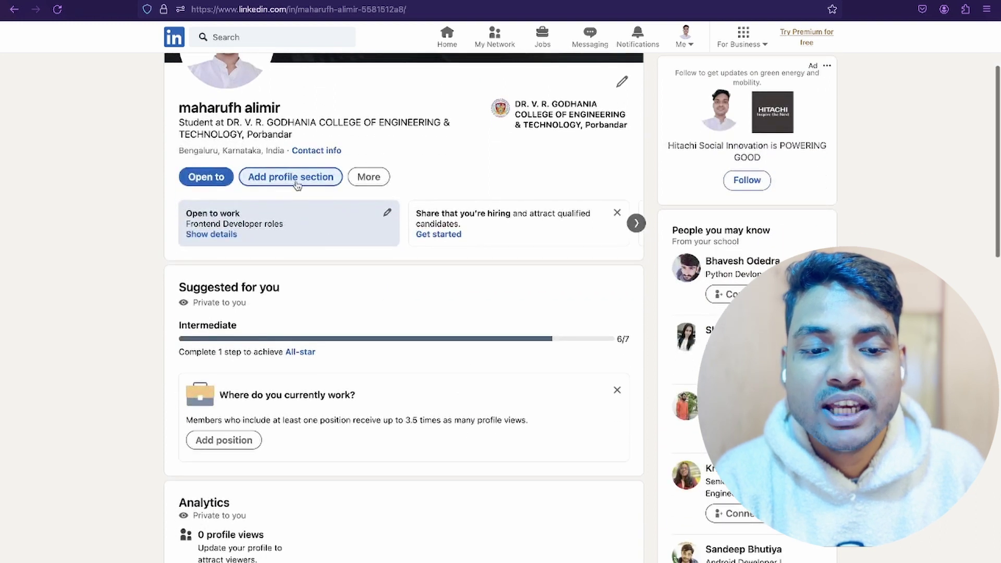
click(296, 178)
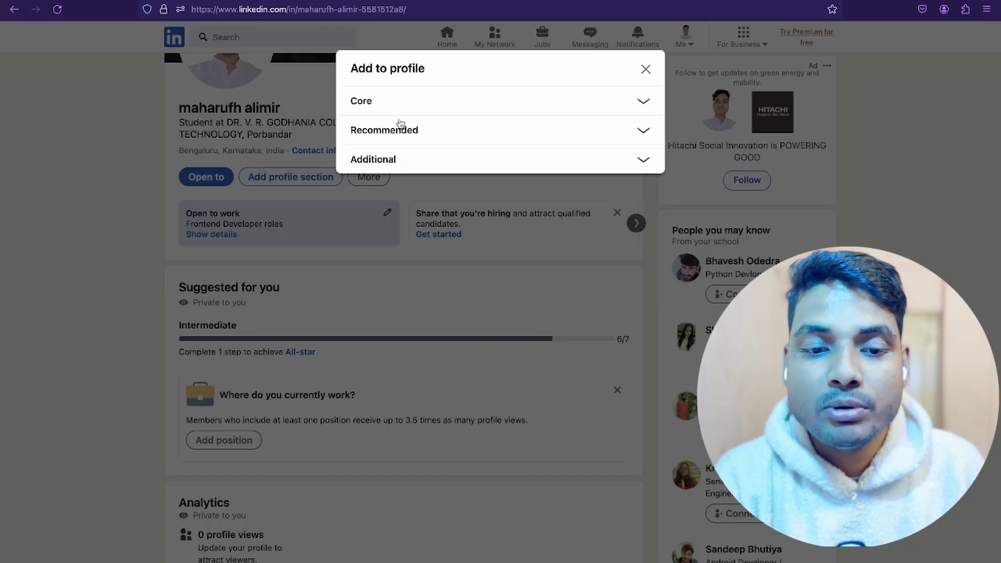
click(441, 104)
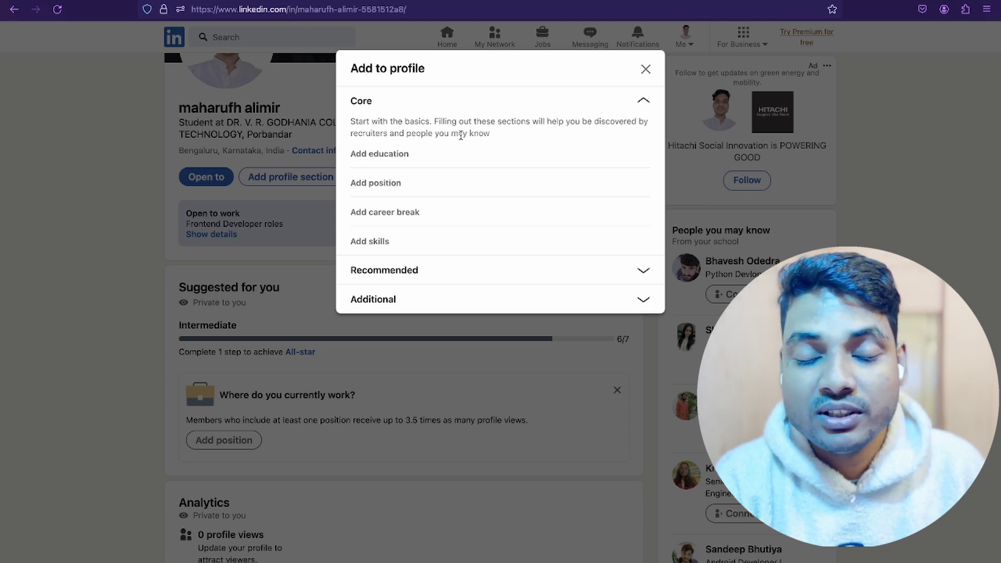
click(386, 156)
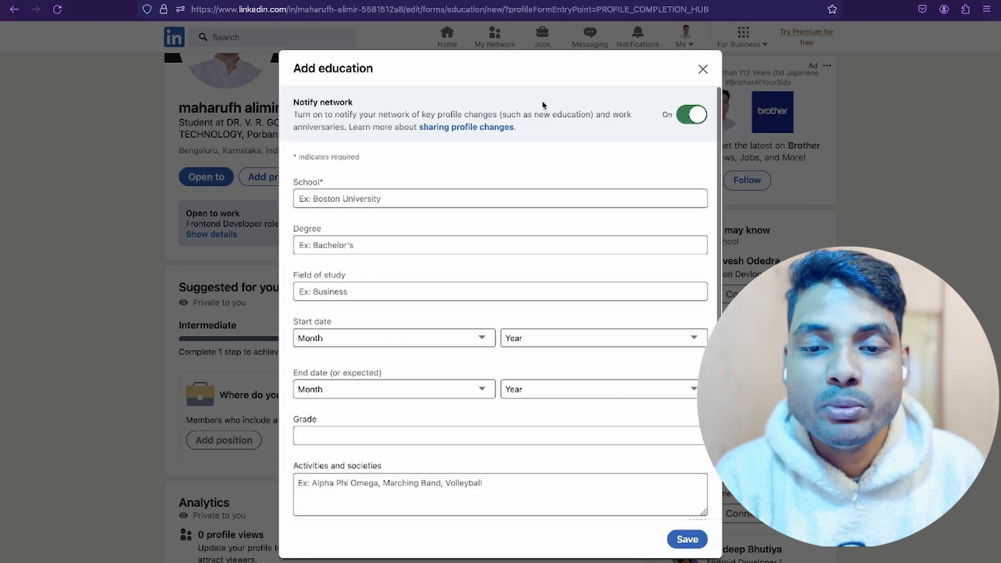
click(702, 69)
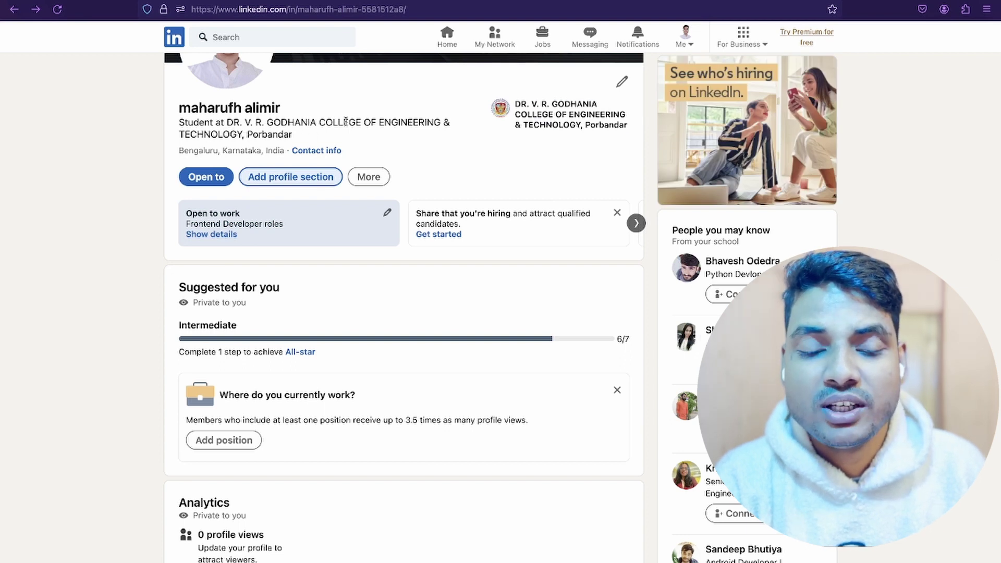
Start a new position entry in the profile with the title "society head" and the employment type Part-time.
click(285, 178)
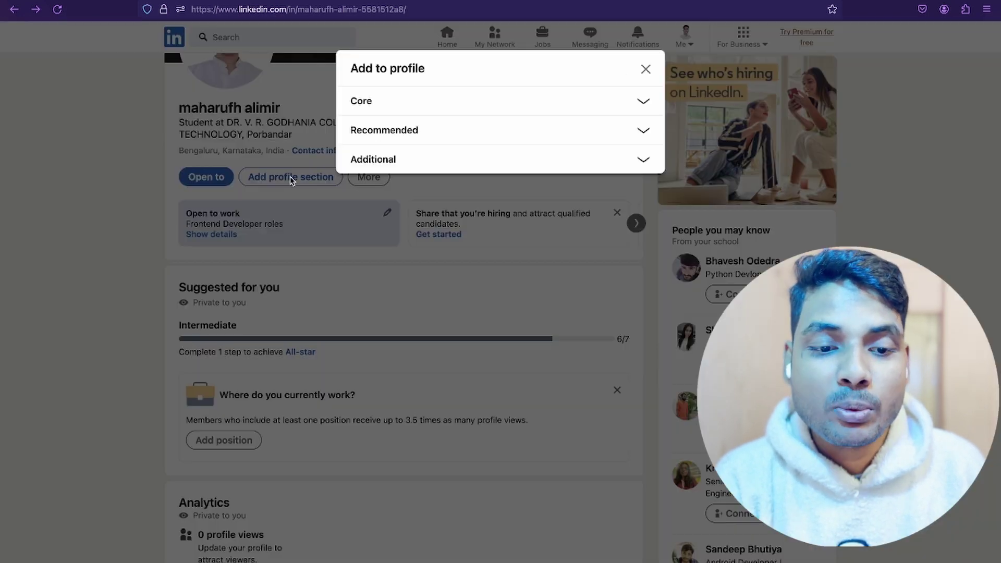
click(381, 101)
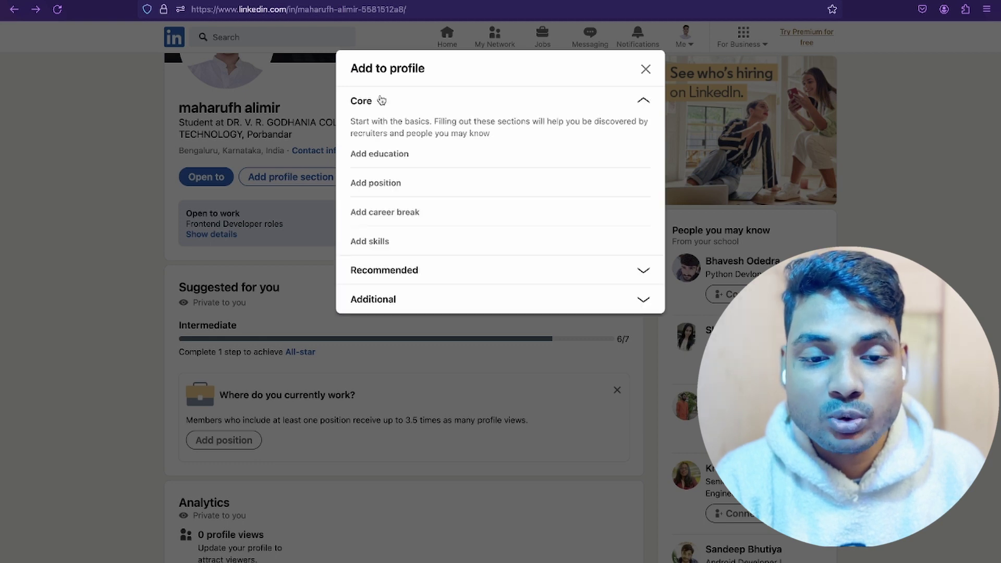
click(378, 184)
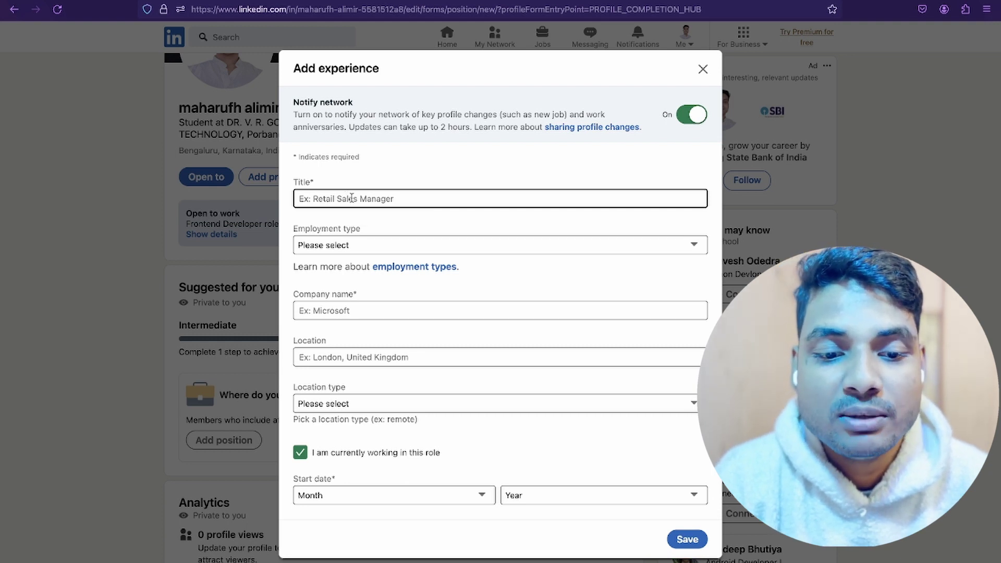
click(351, 199)
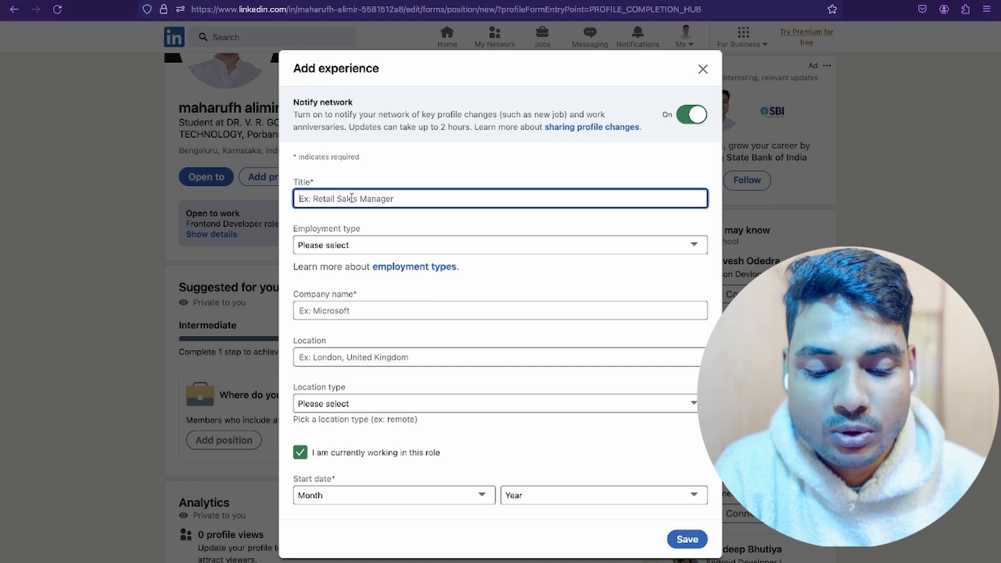
text(soc)
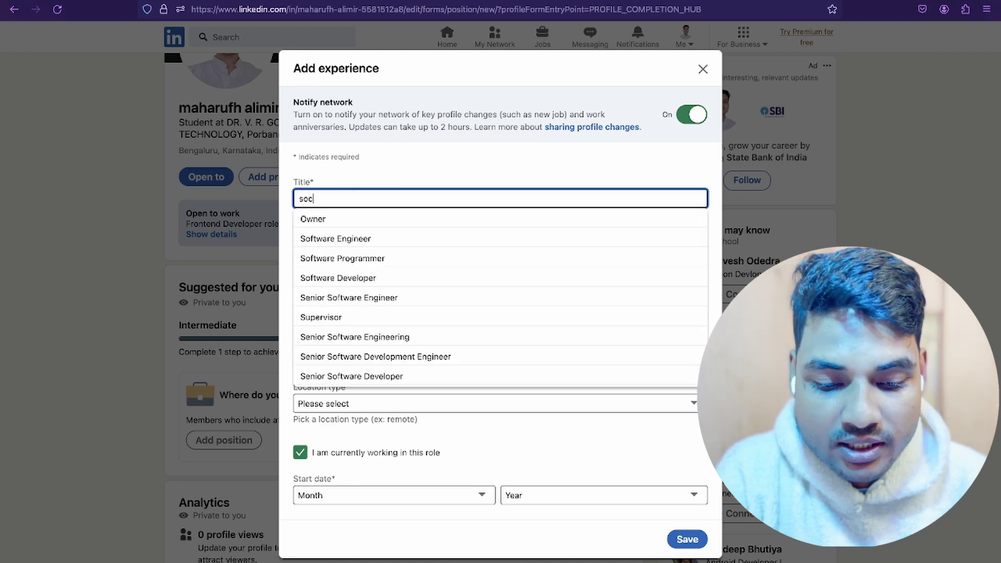
text(iety head)
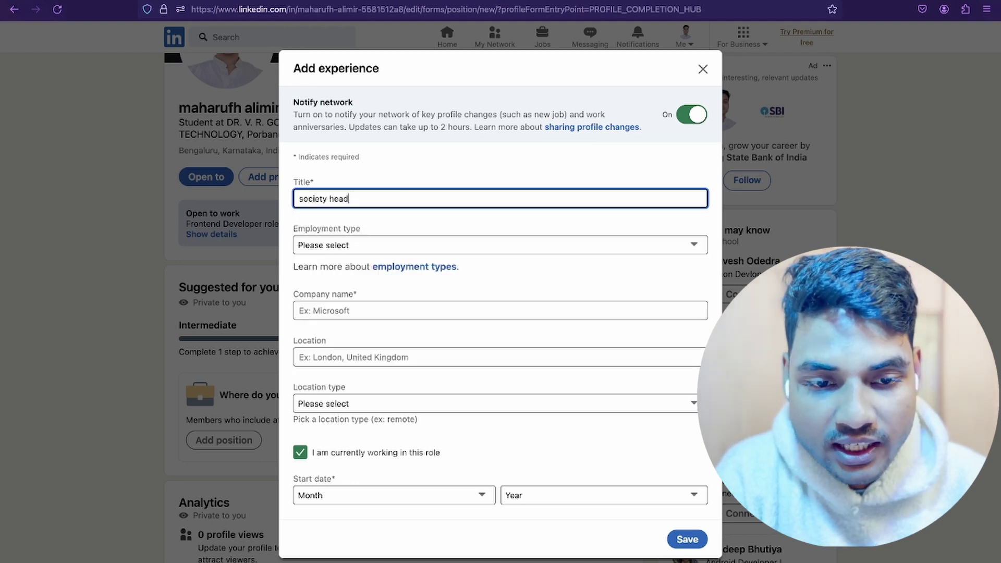
click(346, 246)
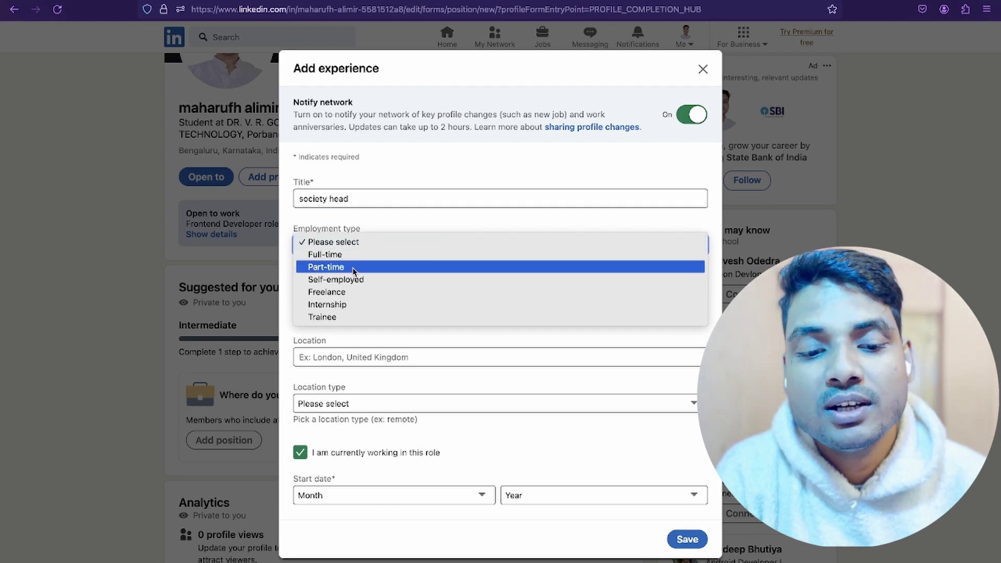
click(354, 267)
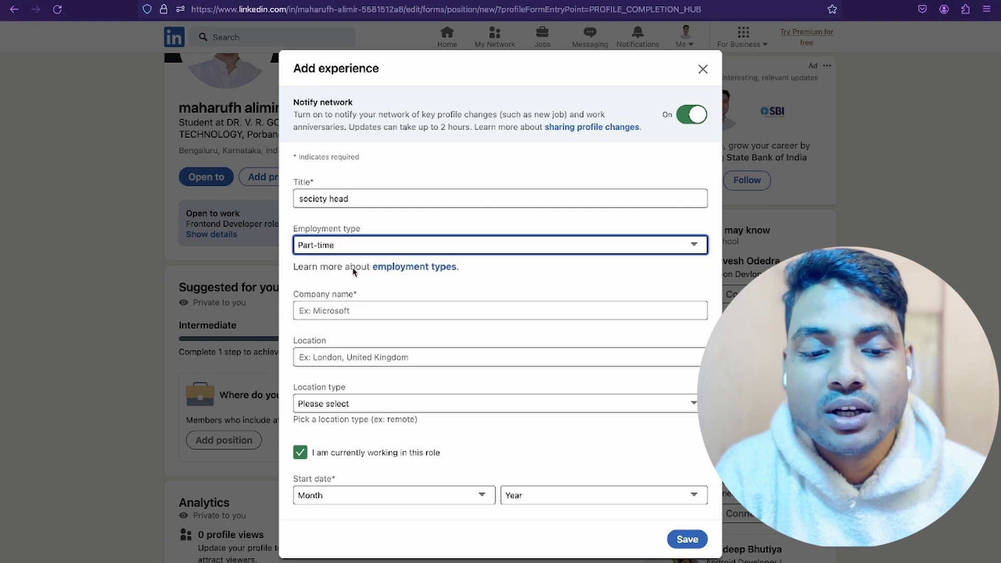
click(362, 311)
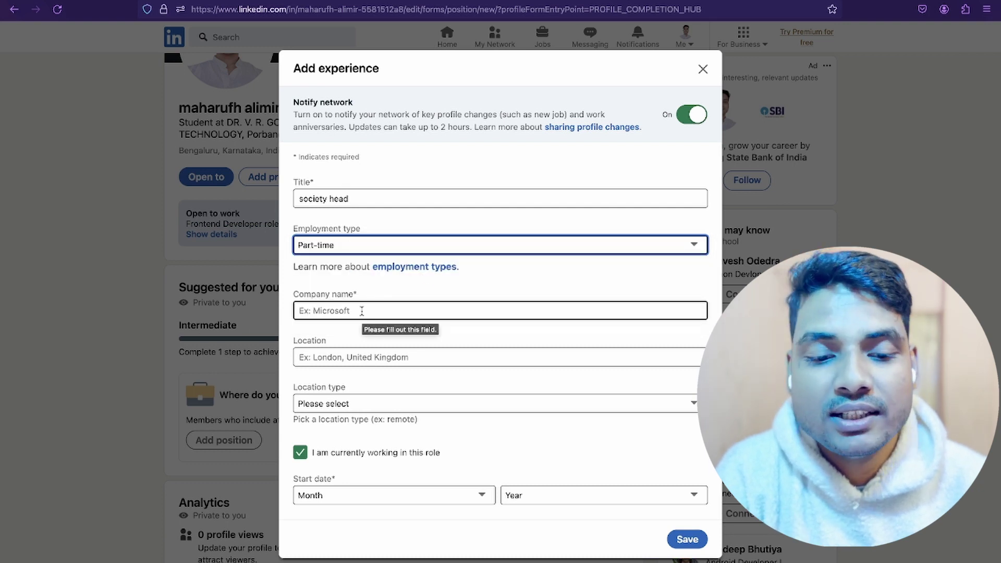
click(370, 312)
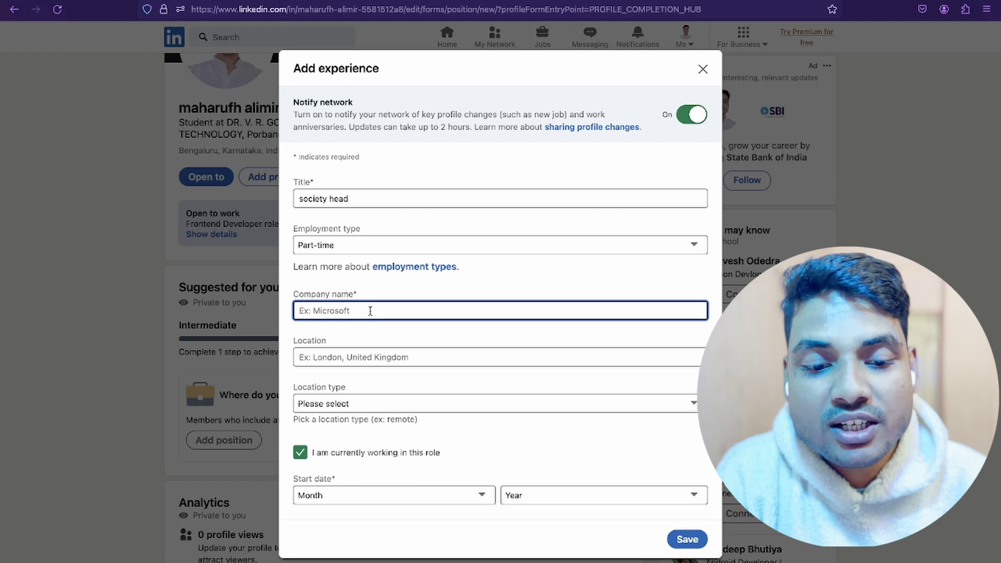
text(xy)
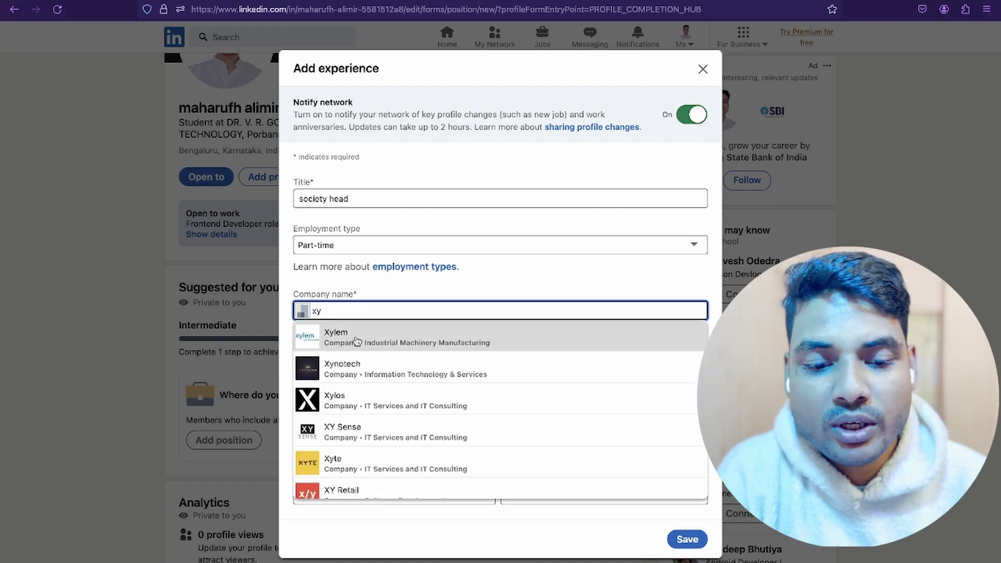
click(356, 338)
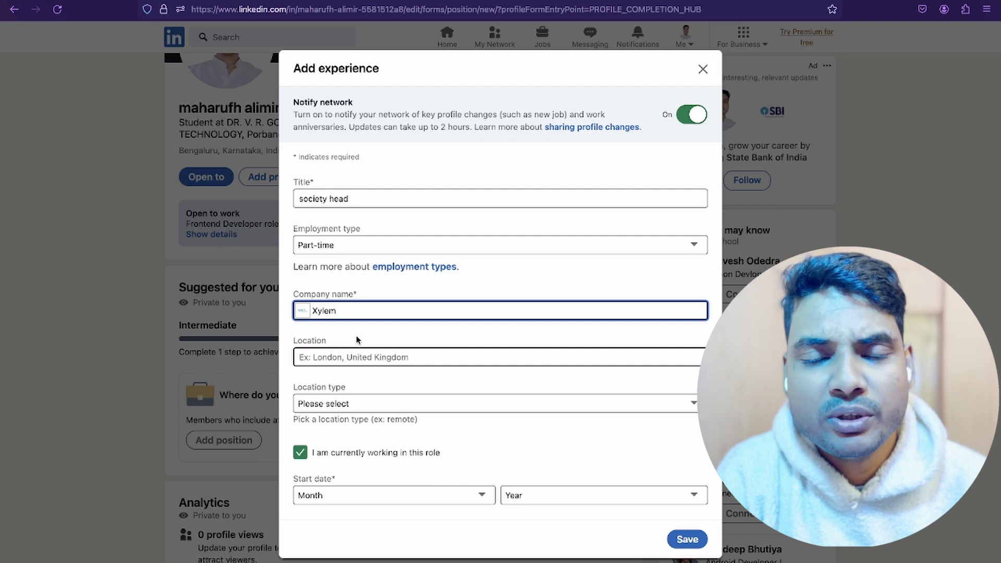
double_click(310, 309)
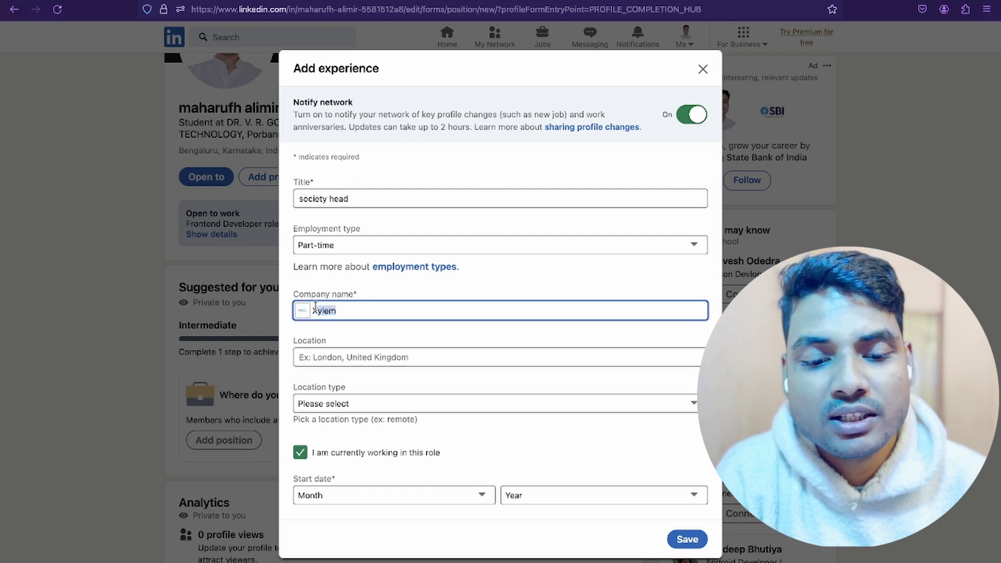
key(BackSpace)
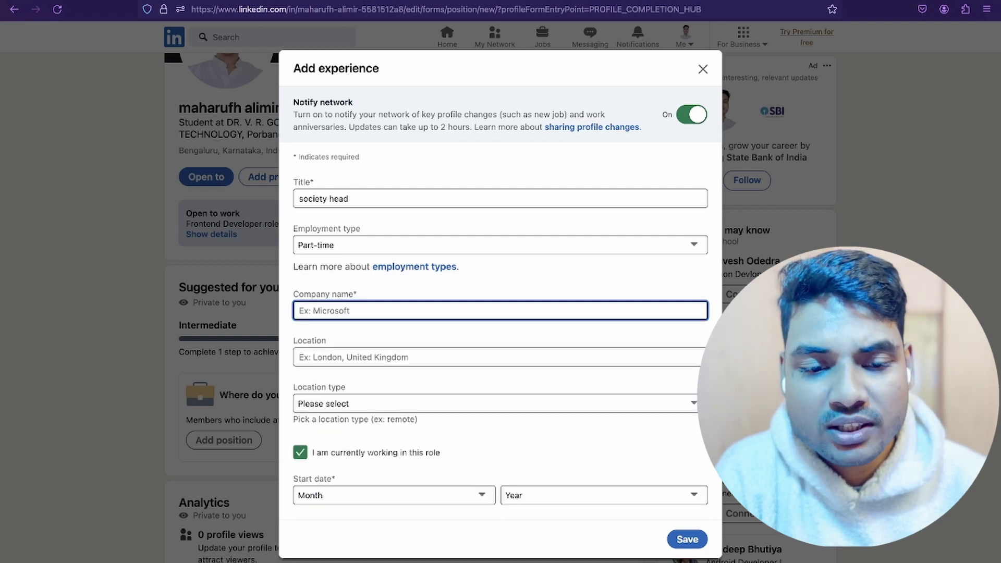
Search for "dance club" as the company name and choose the suggested company Dance Clubs.
text(dance)
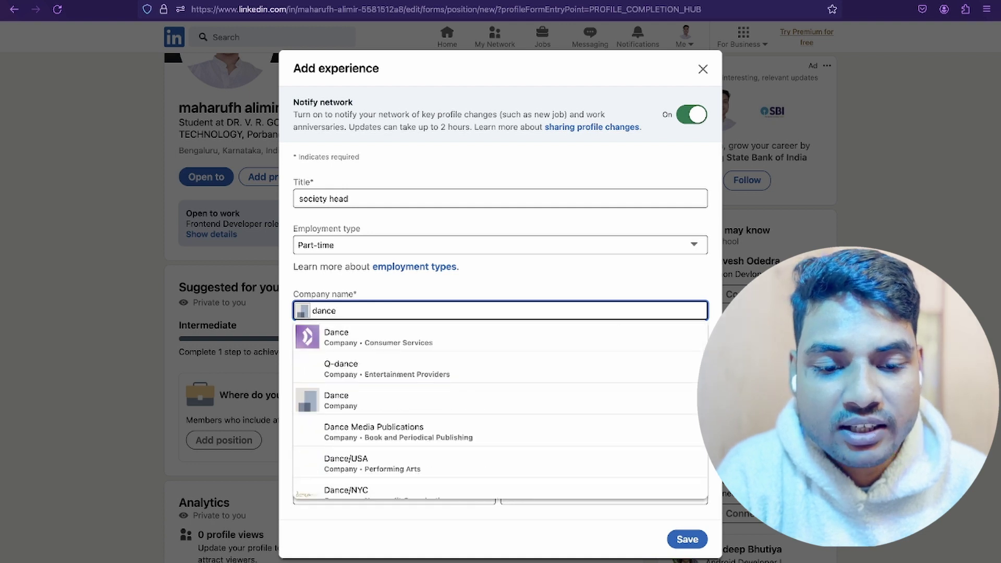
text( club)
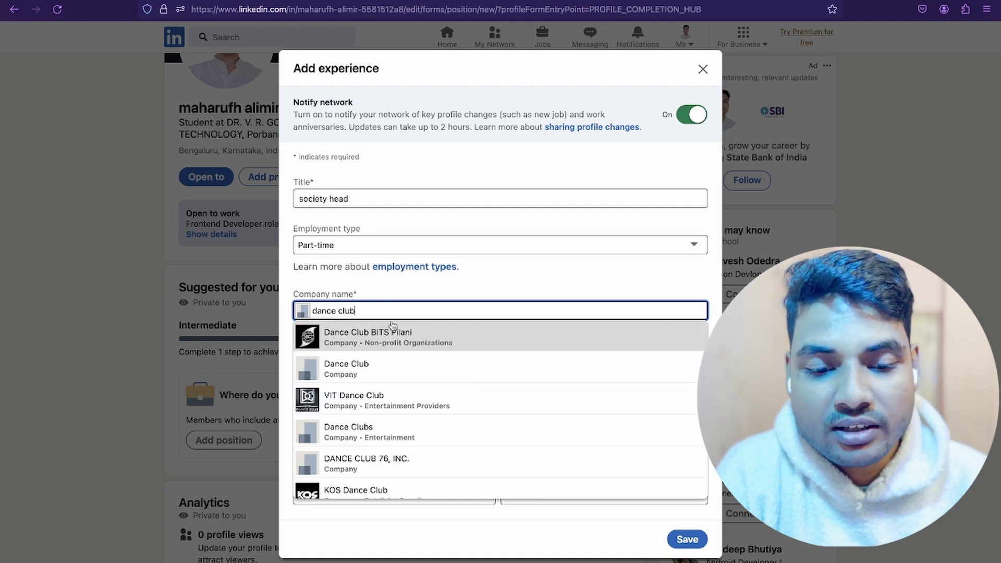
click(412, 431)
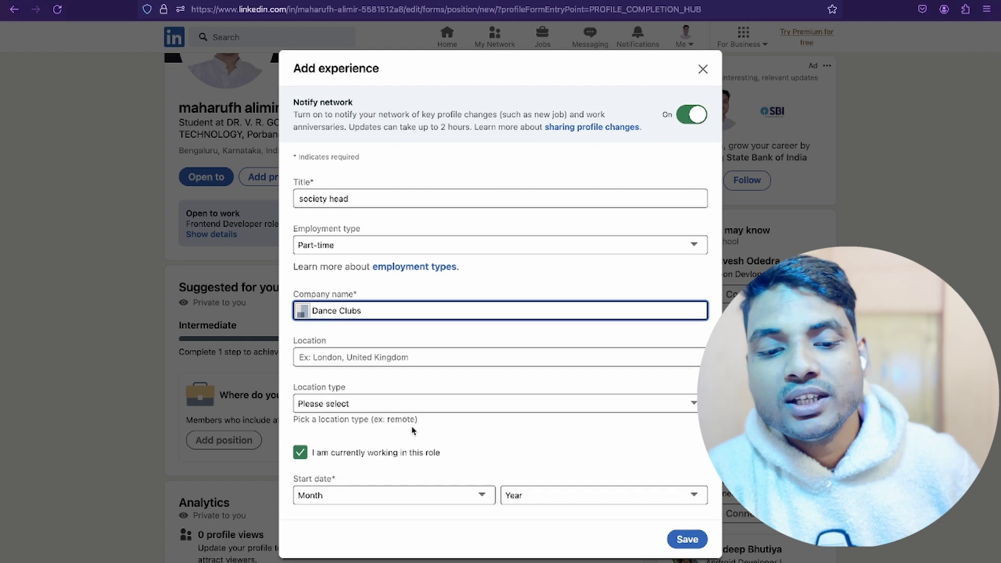
Set the position's location to Bangalore Urban, Karnataka, India and its location type to On-site.
click(364, 358)
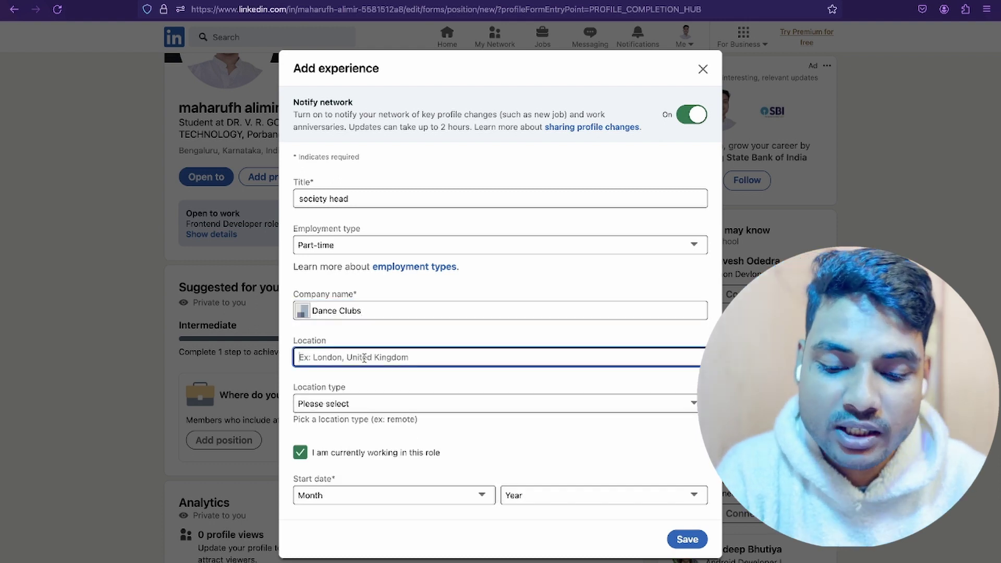
text(kangalore)
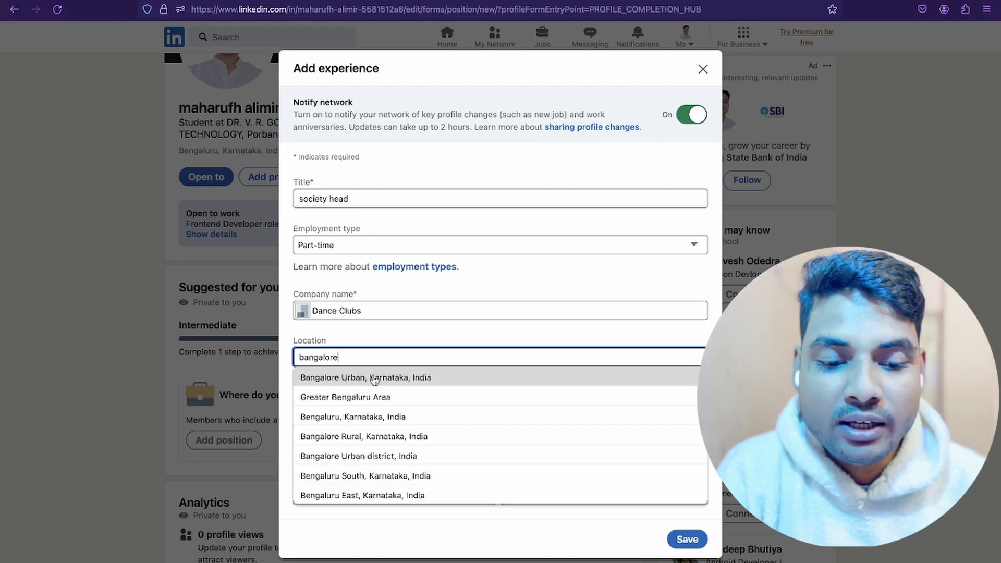
click(365, 377)
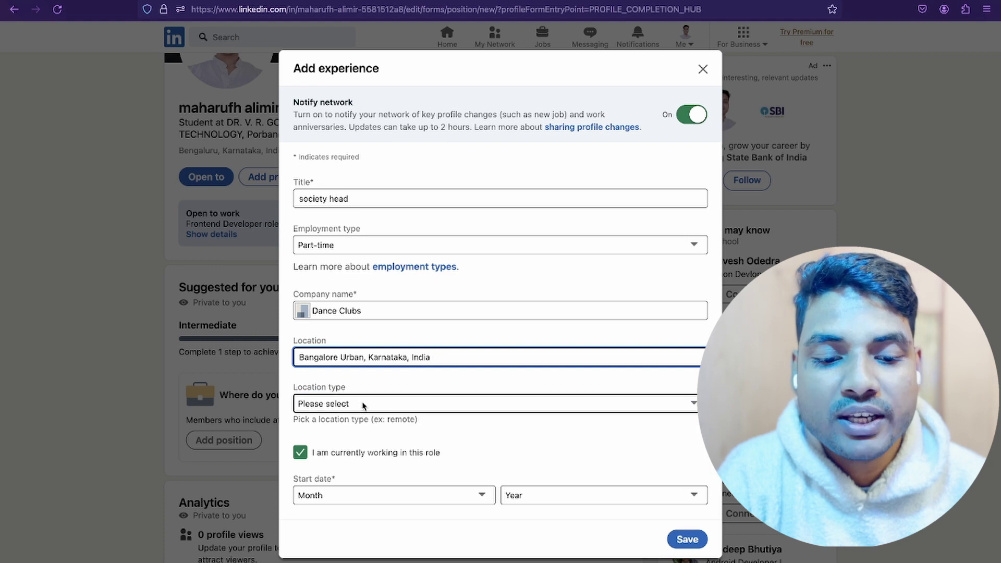
click(363, 407)
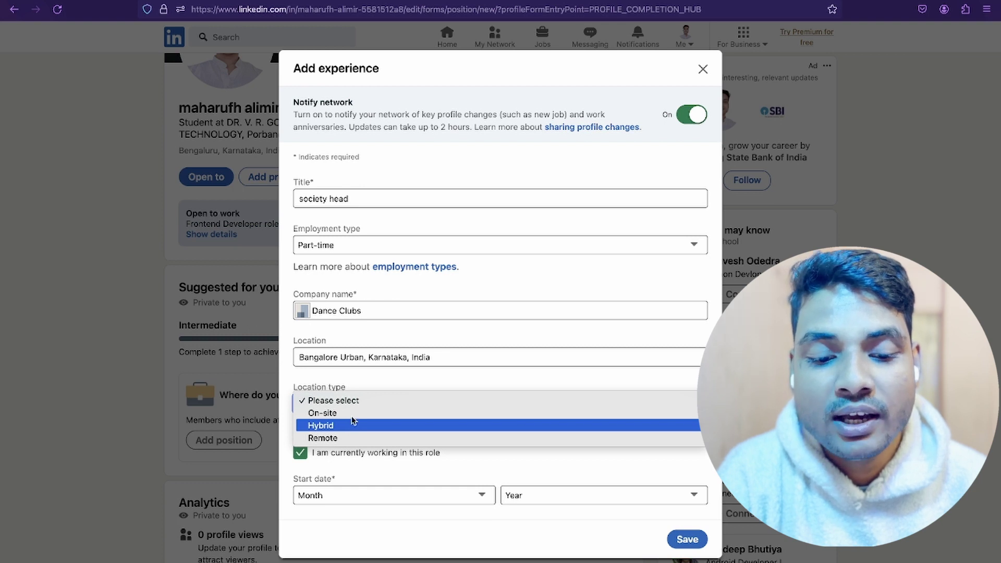
click(357, 414)
Set the position's start date to February 2023.
scroll(428, 440, down, 5)
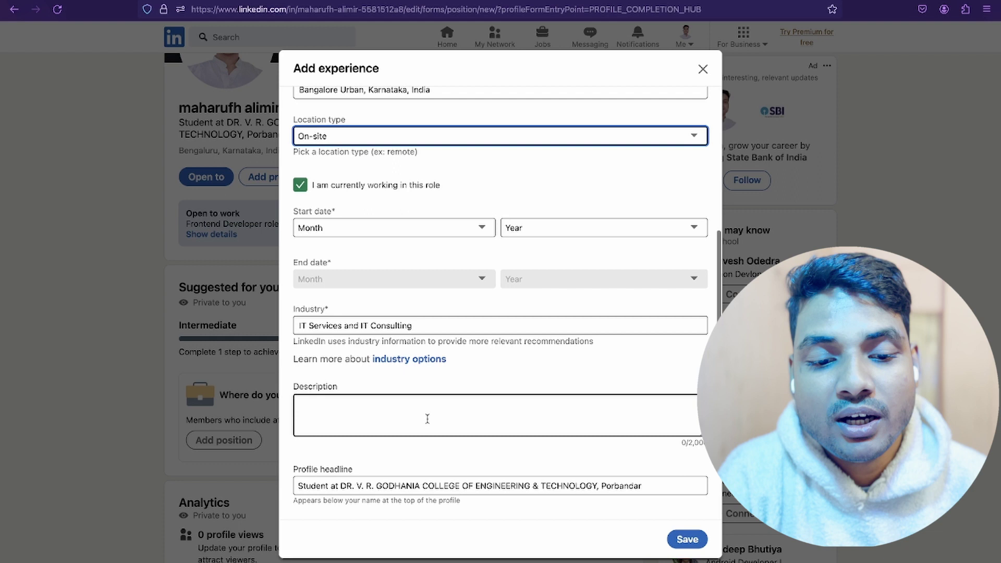
click(449, 228)
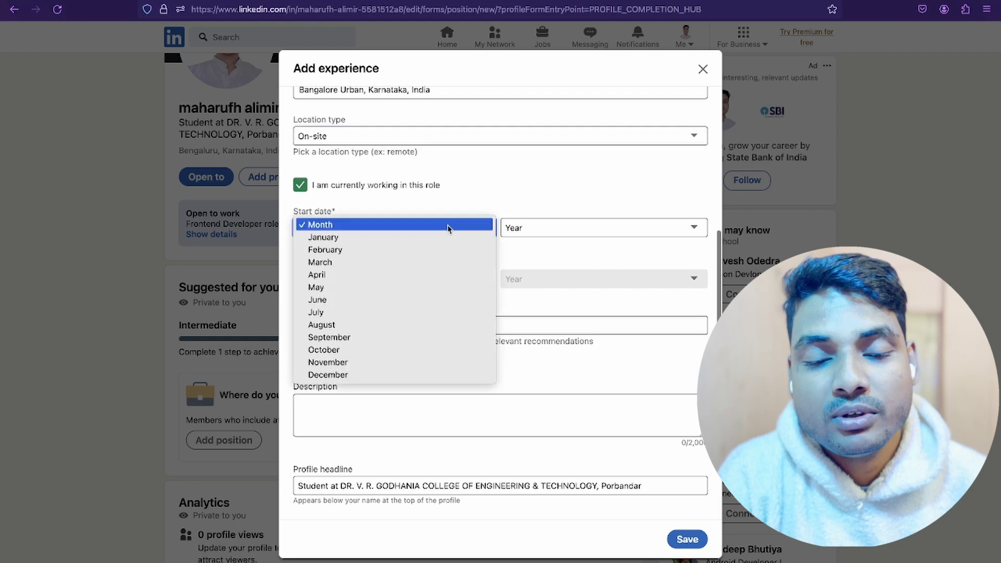
click(360, 253)
click(532, 227)
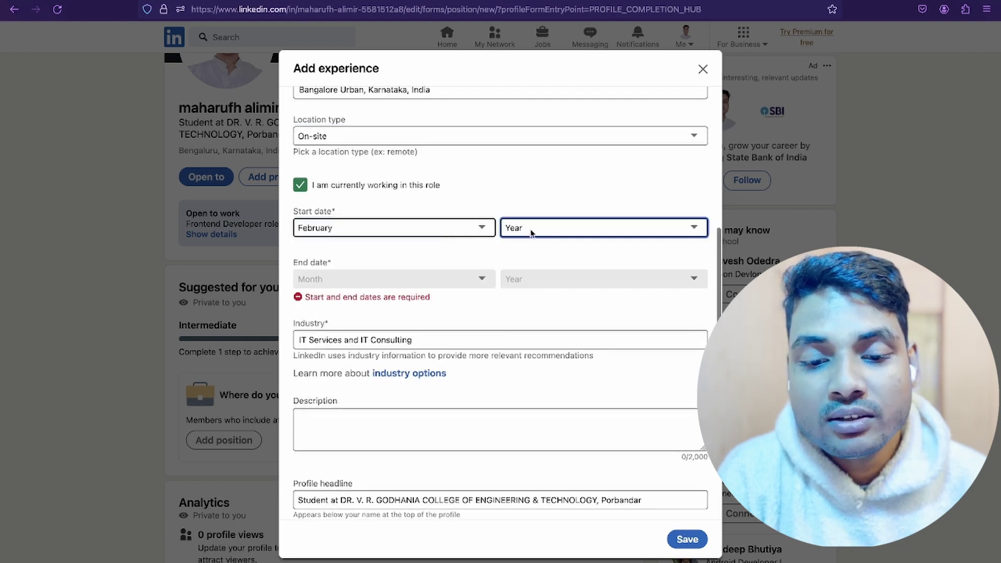
click(549, 269)
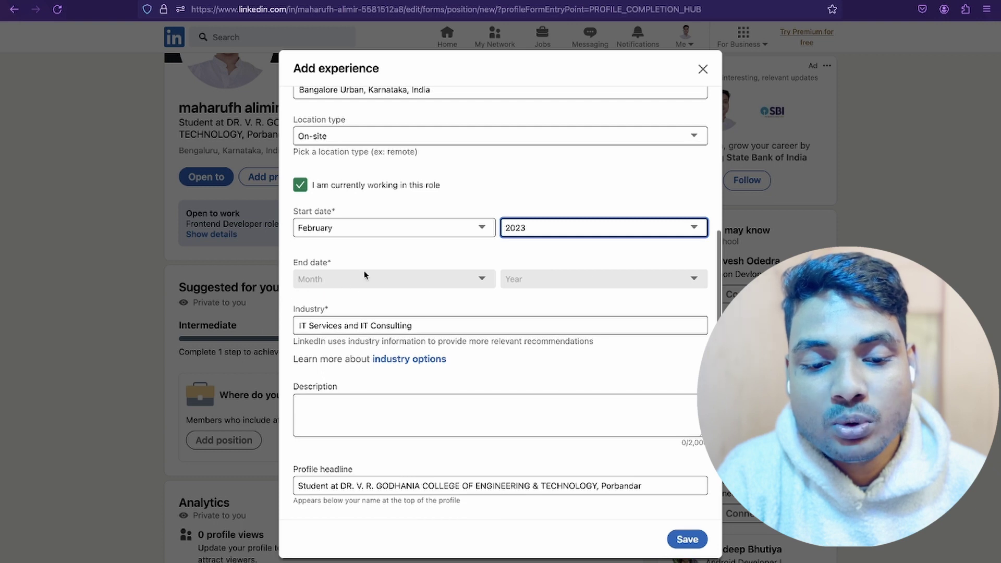
Add the skills Management, Team Management and Leadership to the position, leaving its description blank, and save the position.
scroll(313, 360, down, 3)
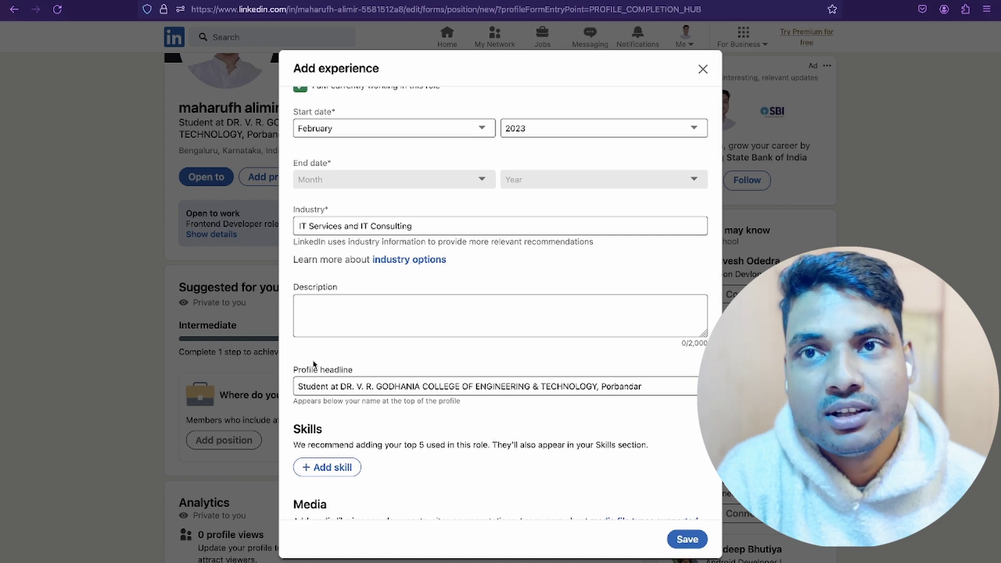
click(362, 318)
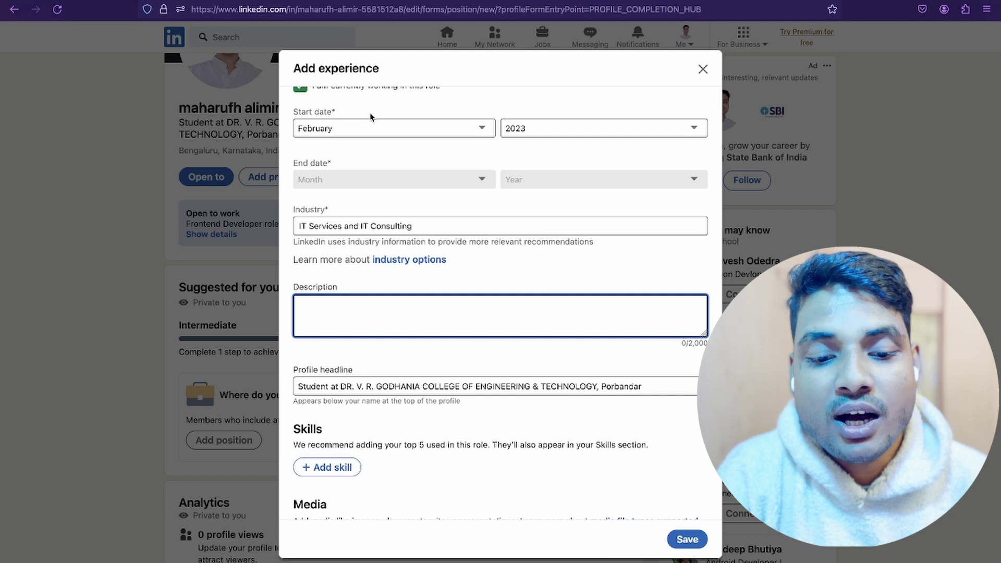
scroll(394, 239, up, 3)
scroll(394, 238, down, 3)
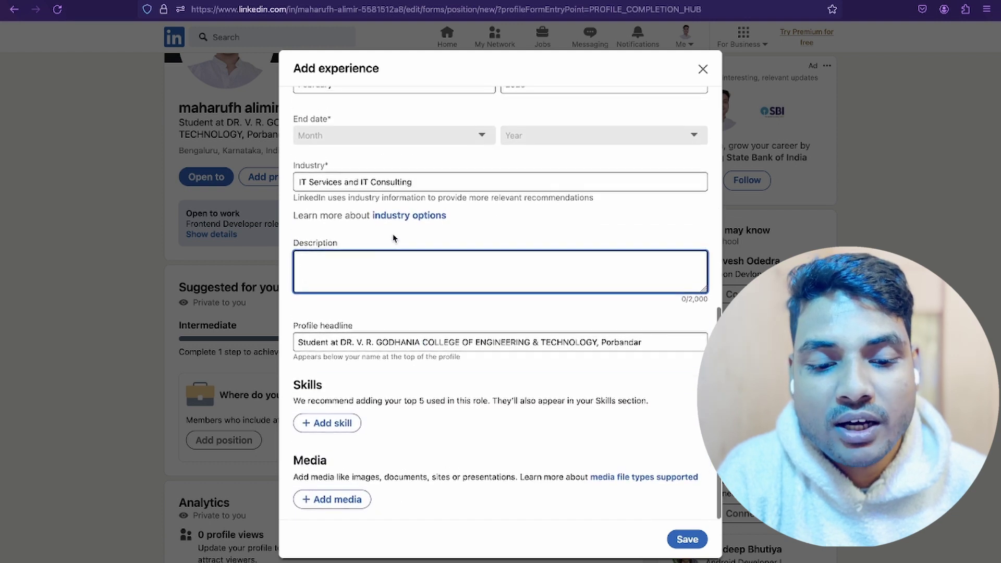
click(355, 424)
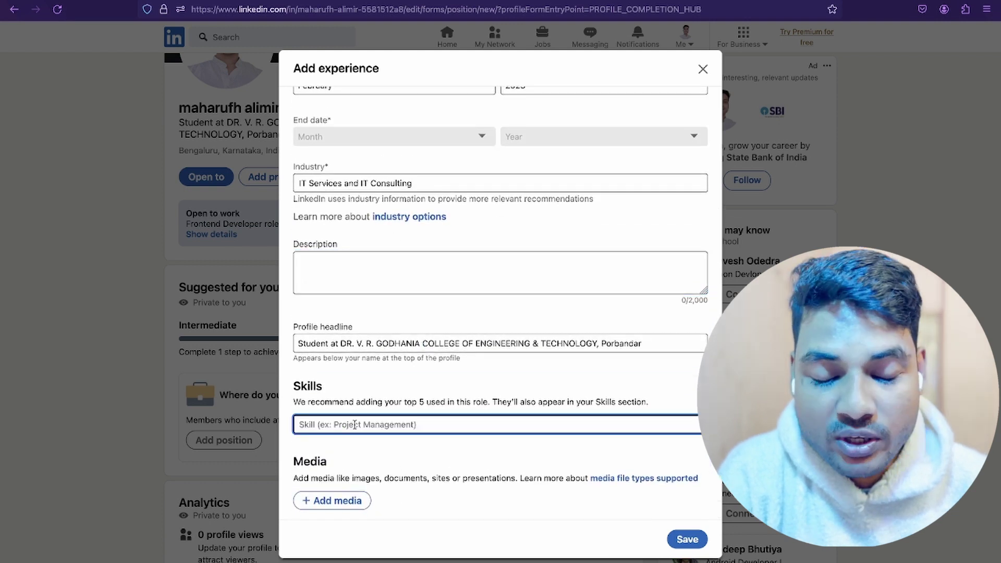
text(ma)
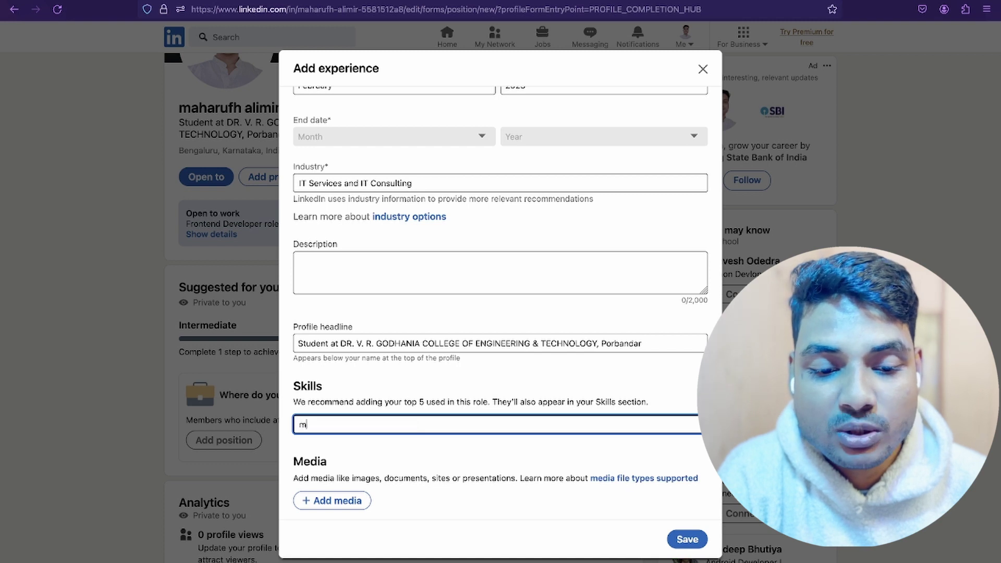
key(Return)
text(team)
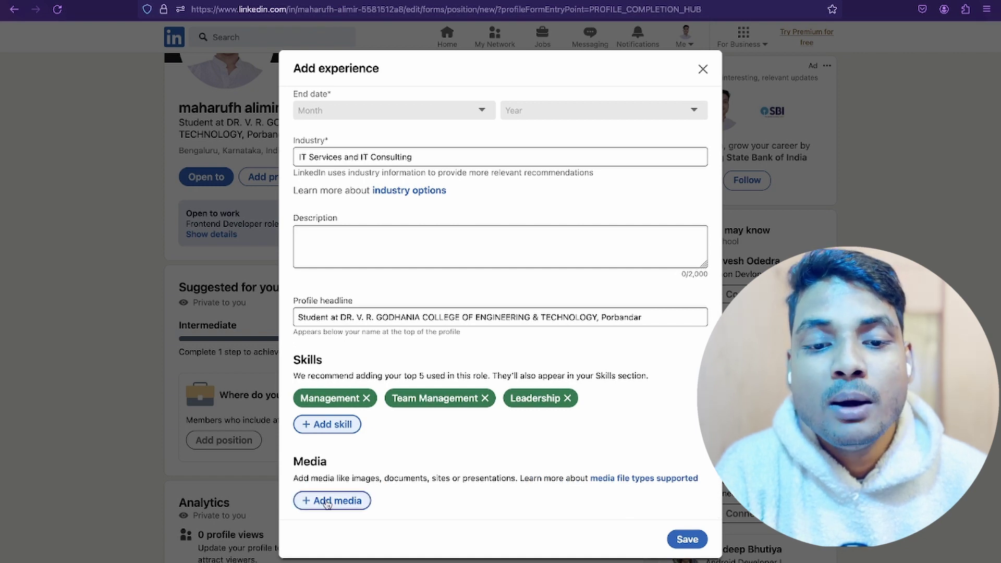
scroll(477, 281, up, 7)
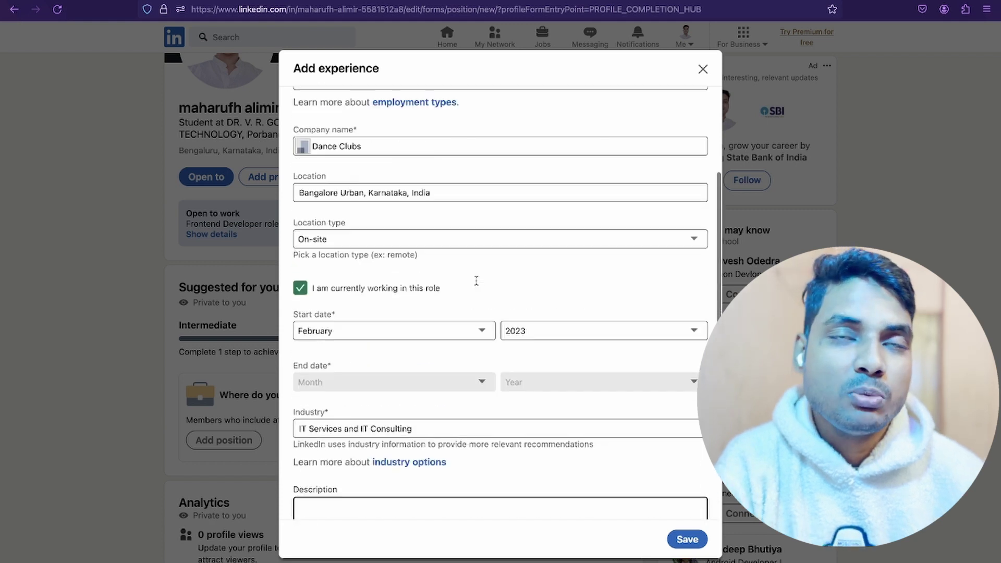
scroll(476, 282, down, 7)
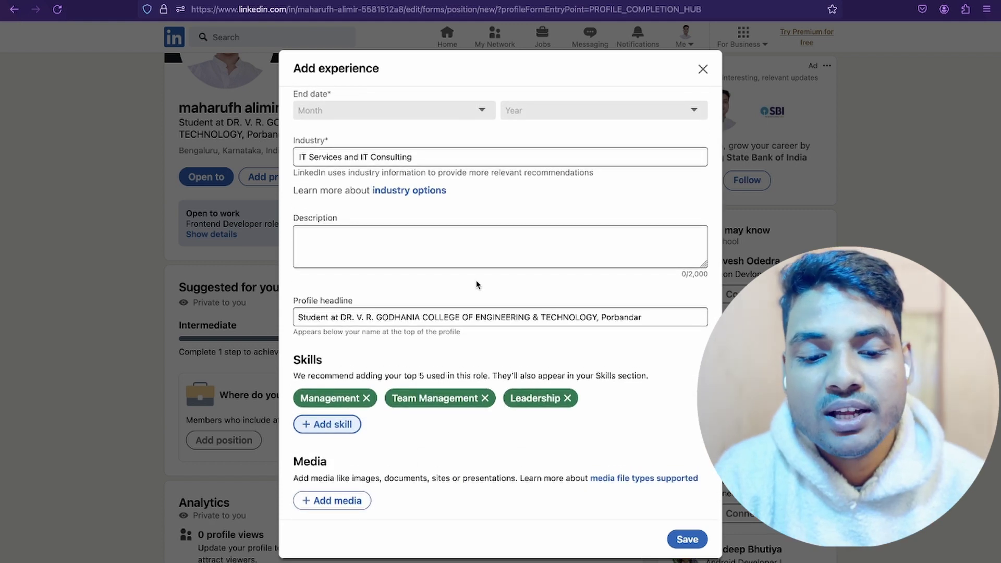
click(686, 540)
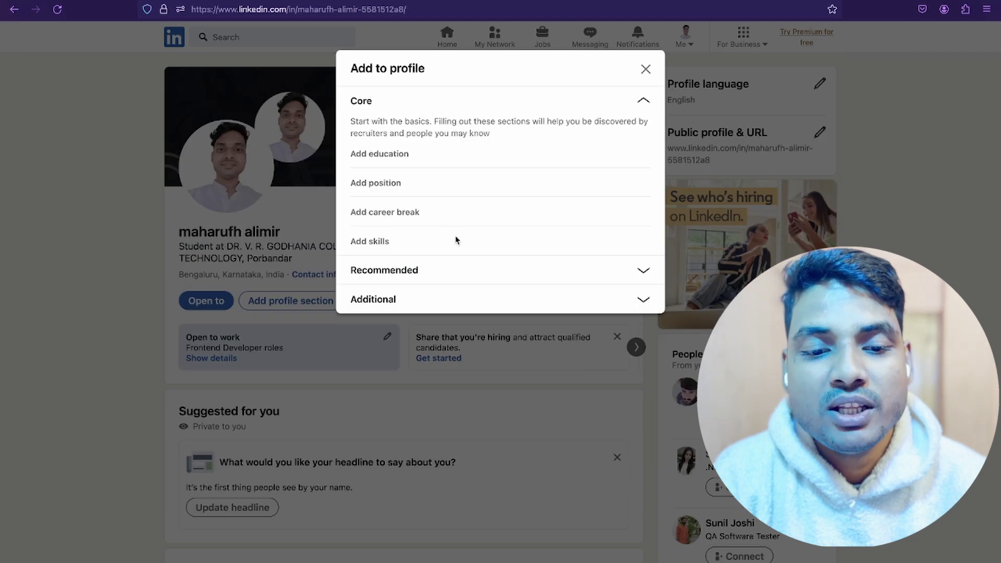
Add the suggested skill Communication to the profile, linked to the society head position at Dance Clubs, and save it.
click(369, 240)
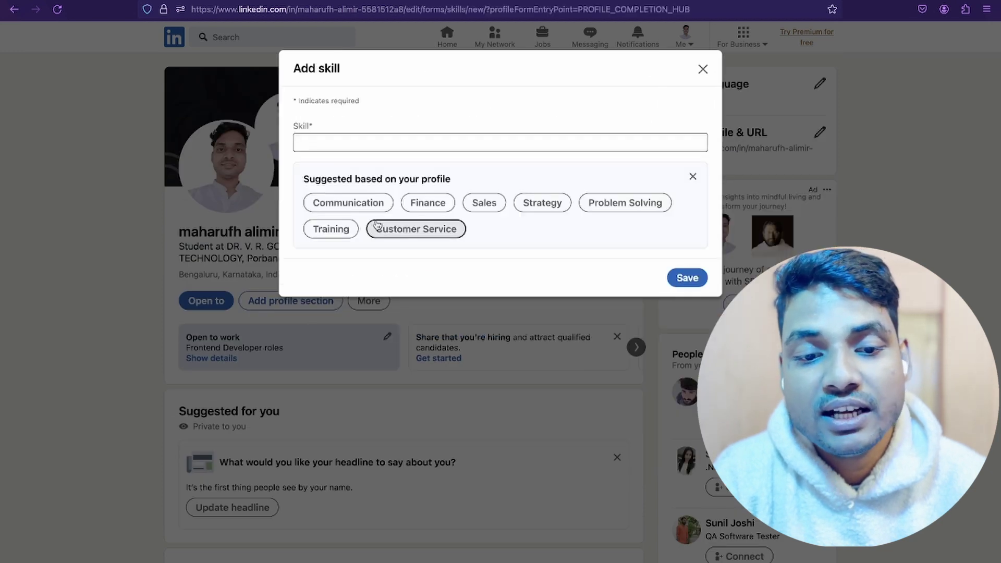
click(362, 205)
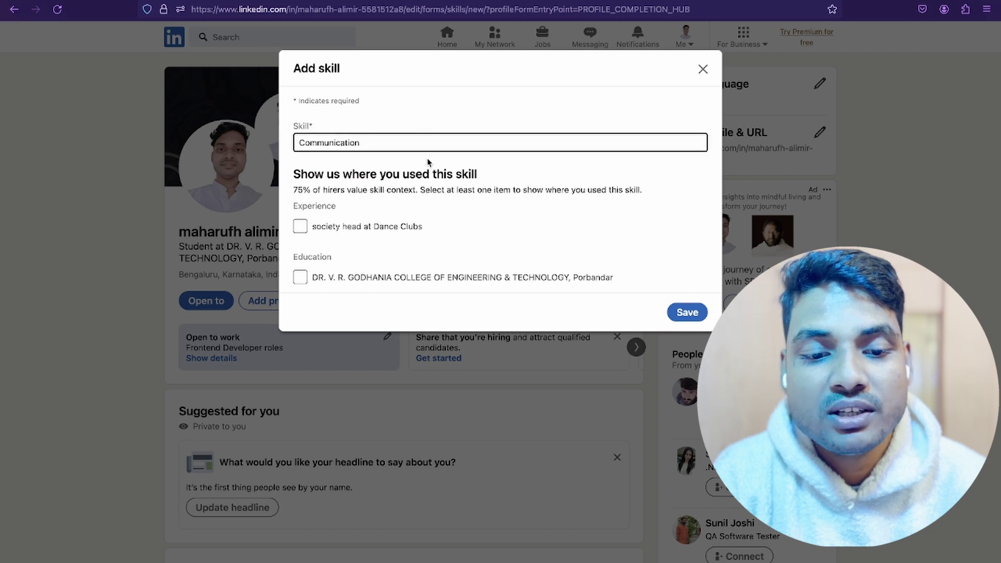
click(300, 227)
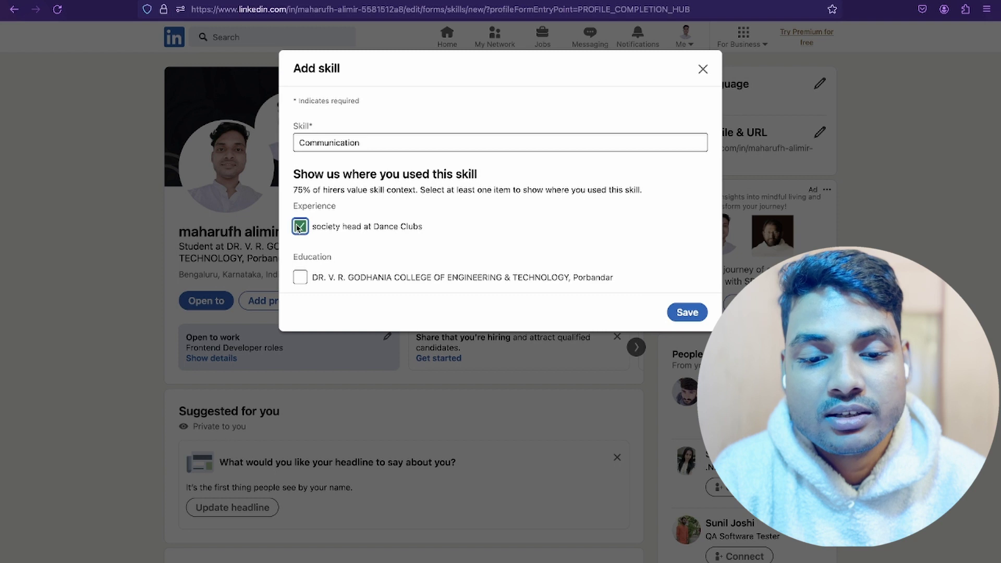
click(686, 313)
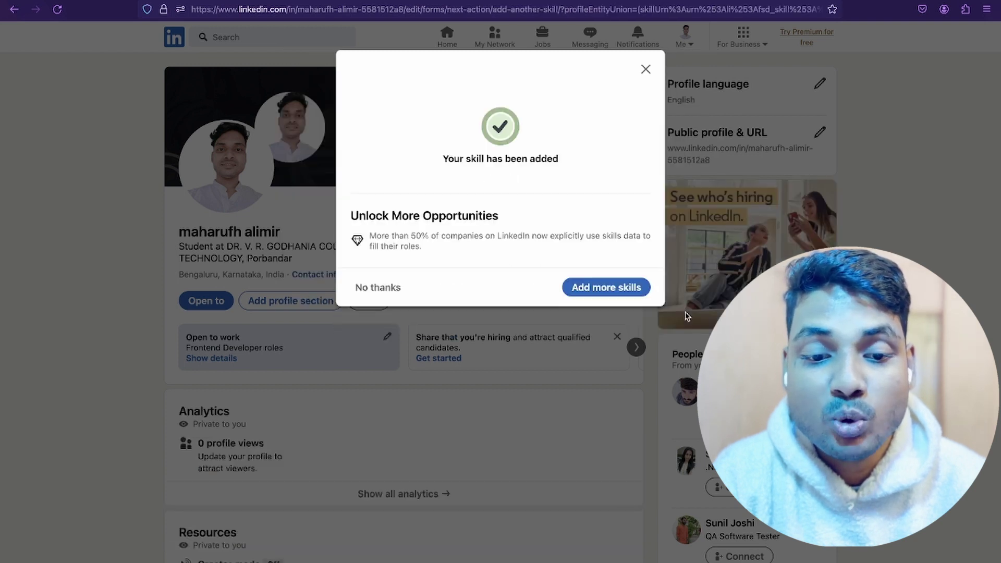
Add the suggested skill Strategy without linking it to any experience or education, save it, and decline adding more skills.
click(607, 288)
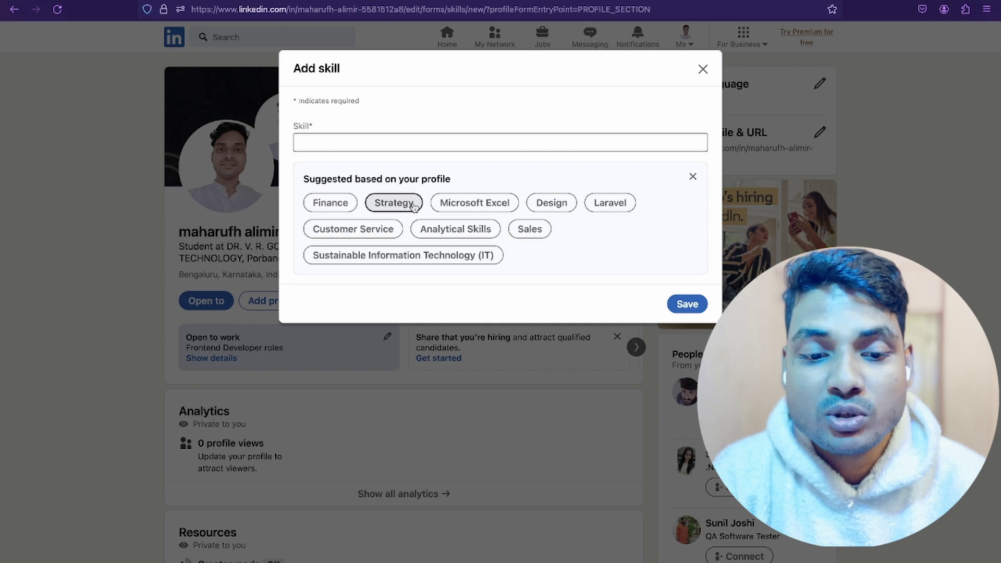
click(396, 203)
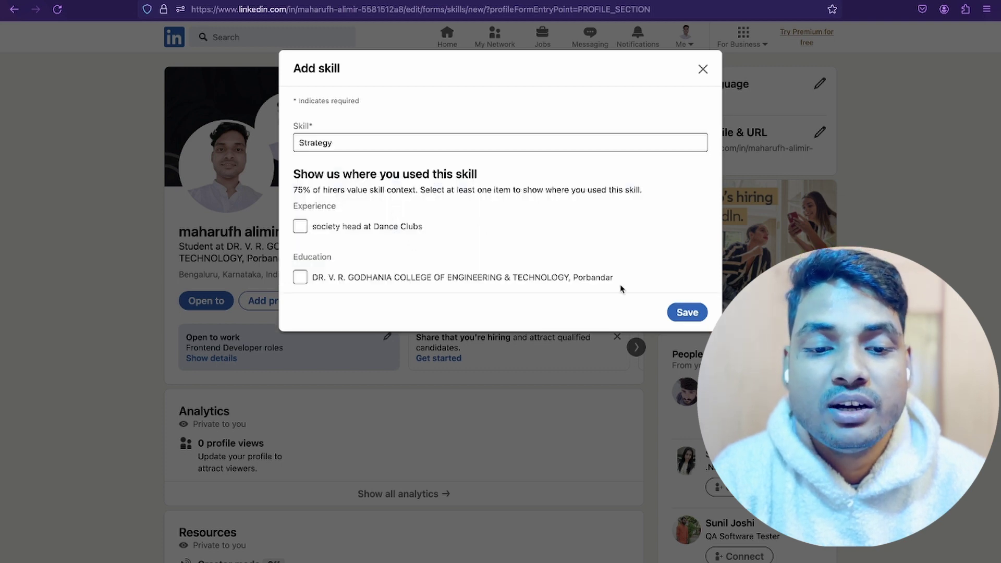
click(691, 312)
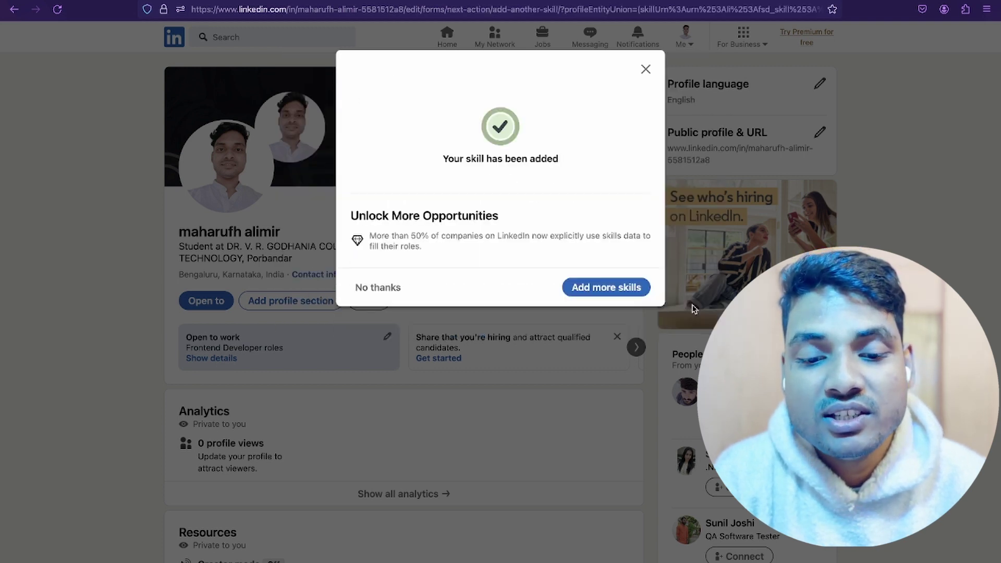
click(647, 69)
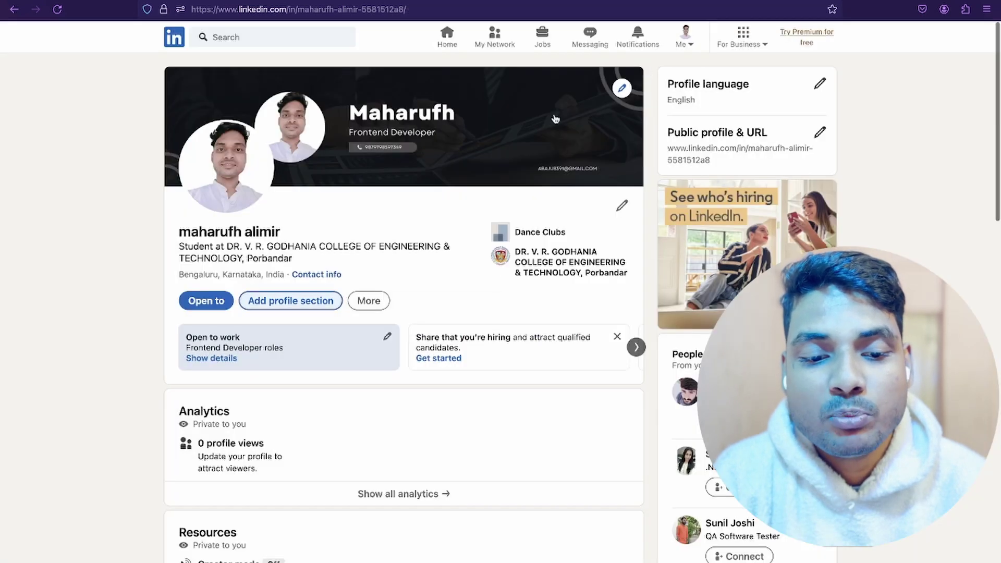
Open the choice of new profile sections and show the recommended ones.
click(294, 302)
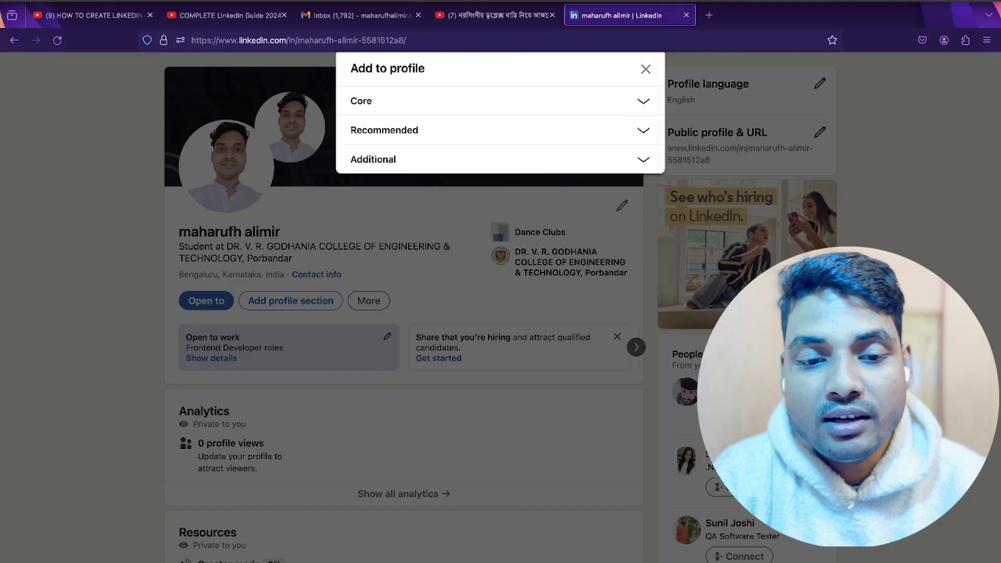
click(485, 102)
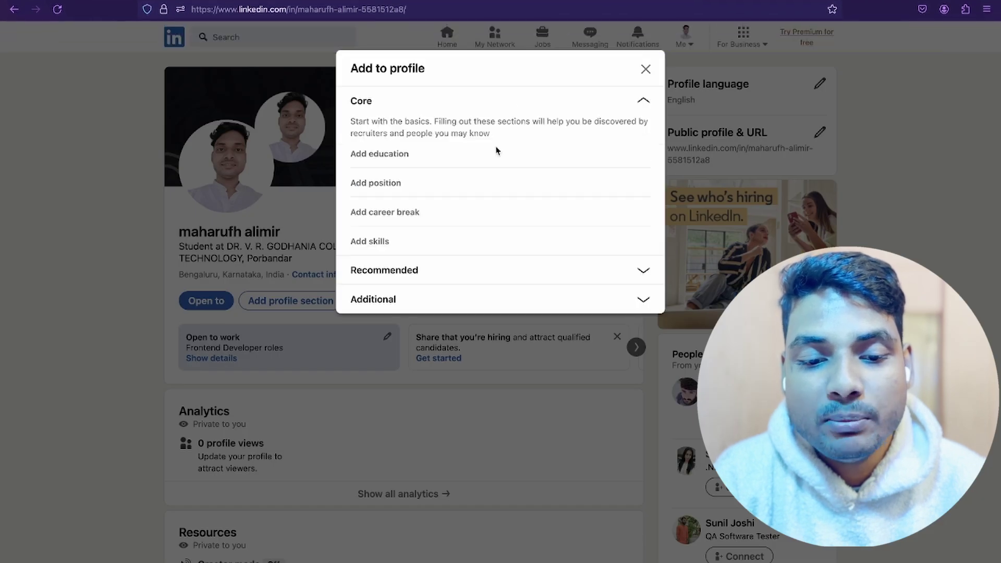
double_click(457, 267)
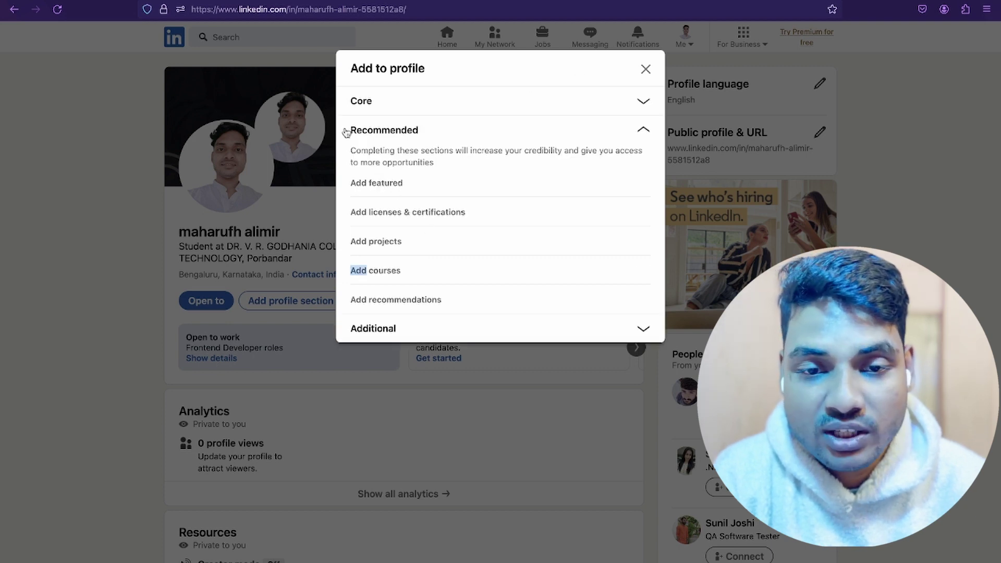
Switch to Safari and examine the Featured section of the established LinkedIn profile as an example.
mouse_move(547, 3)
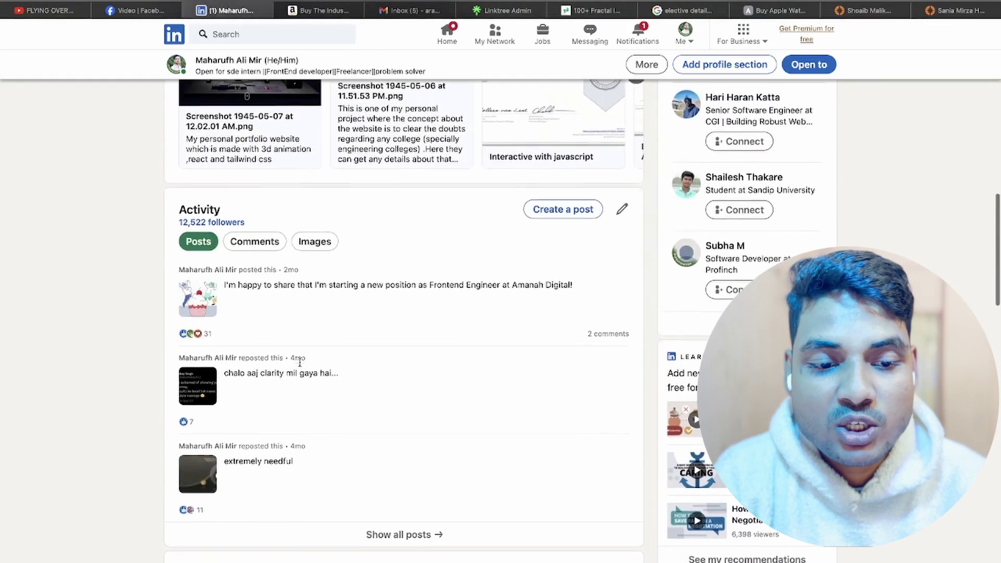
scroll(306, 364, up, 5)
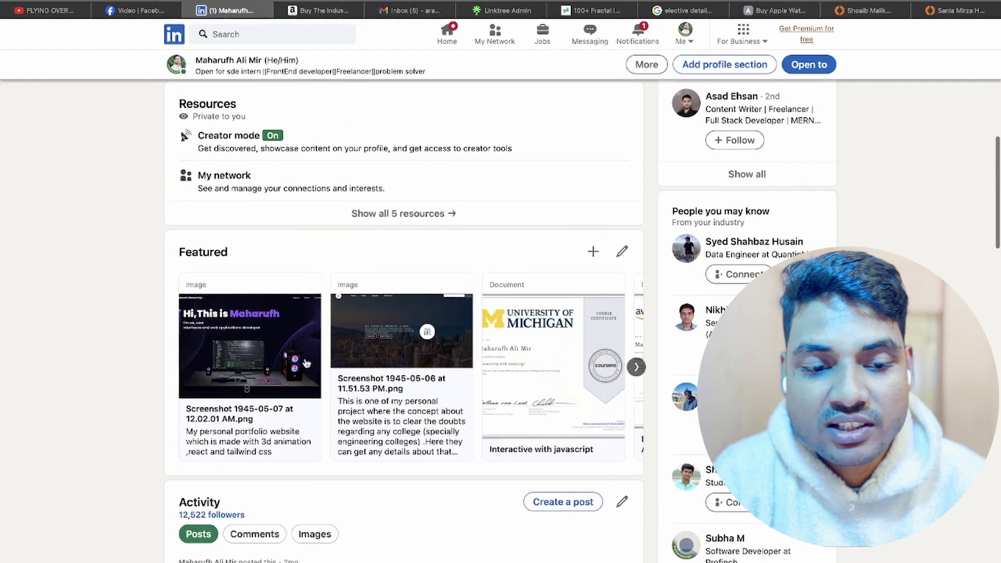
drag(176, 248, 258, 257)
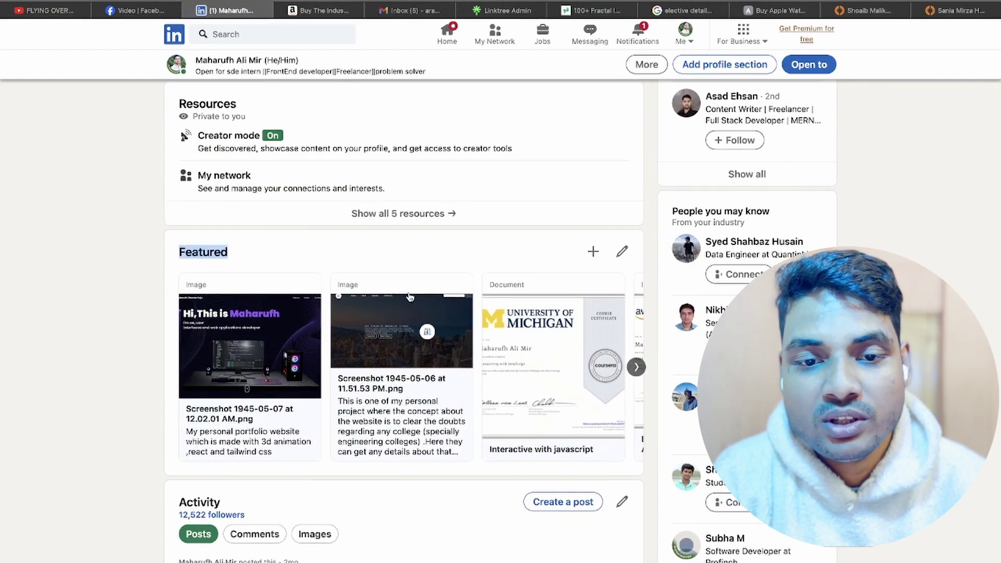
Switch back to Firefox and start adding a link to the new profile's Featured section.
mouse_move(1, 209)
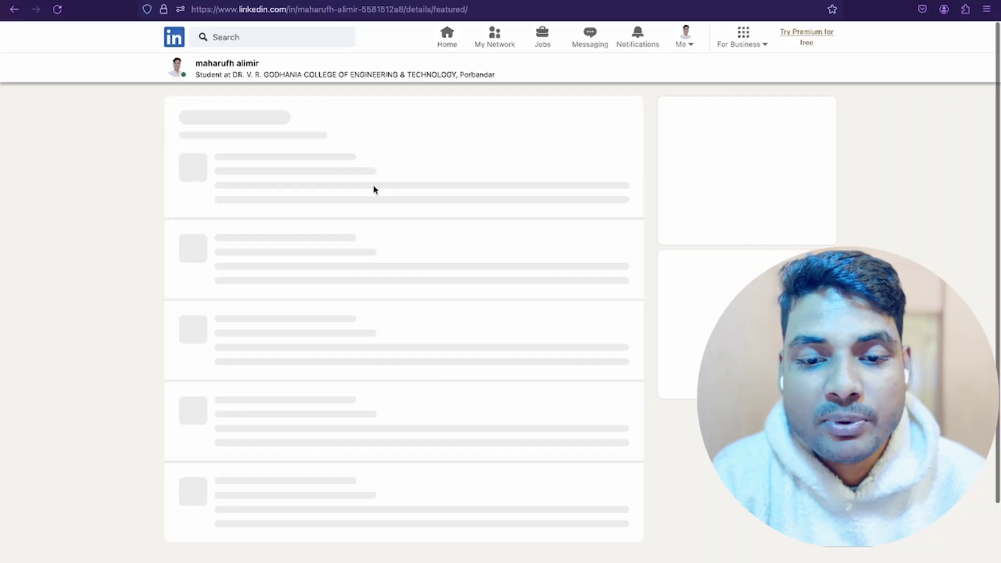
click(376, 183)
click(623, 124)
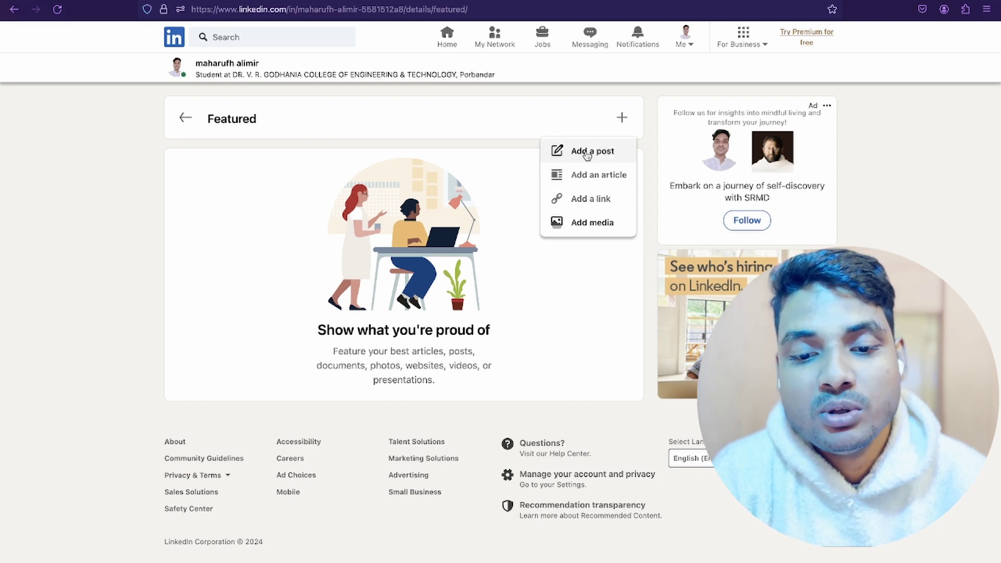
click(592, 203)
click(348, 131)
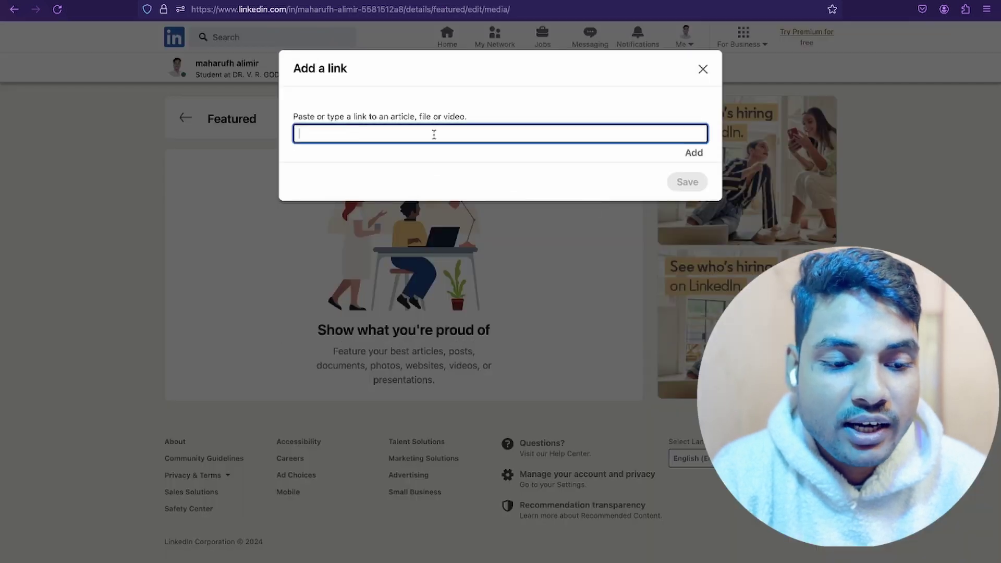
Switch to Safari and bring up the Learners course website to get its address for the featured link.
mouse_move(2, 271)
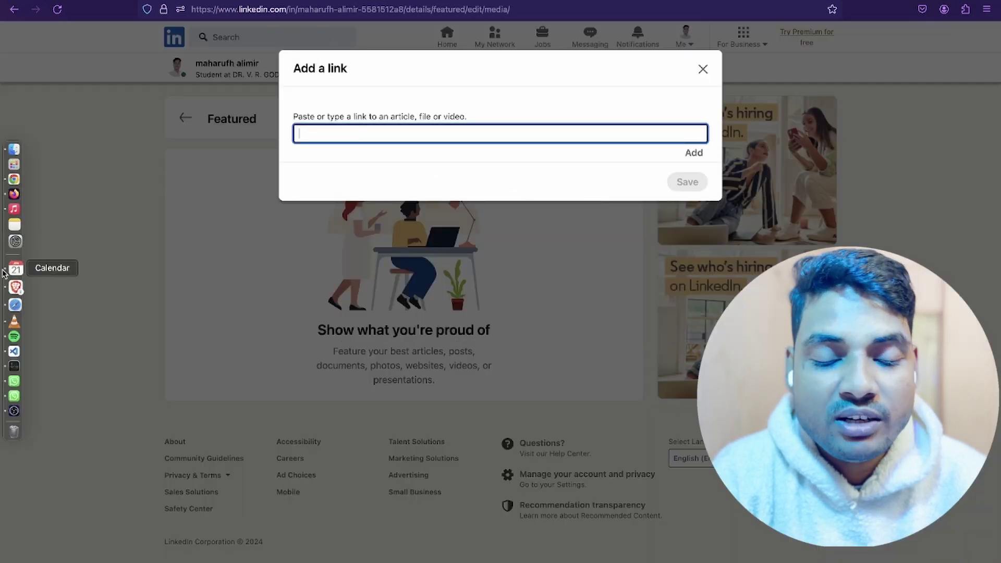
click(14, 304)
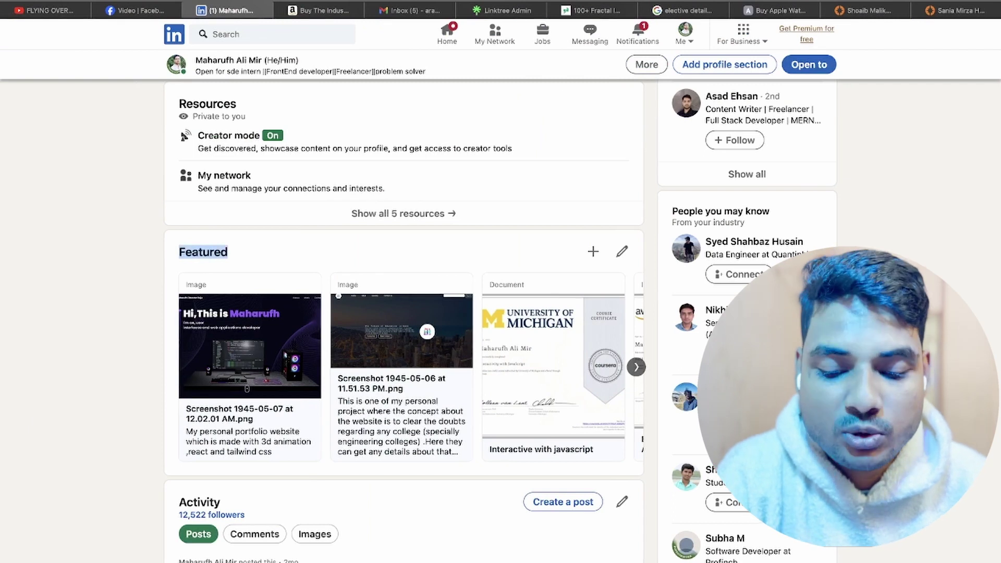
key(super+t)
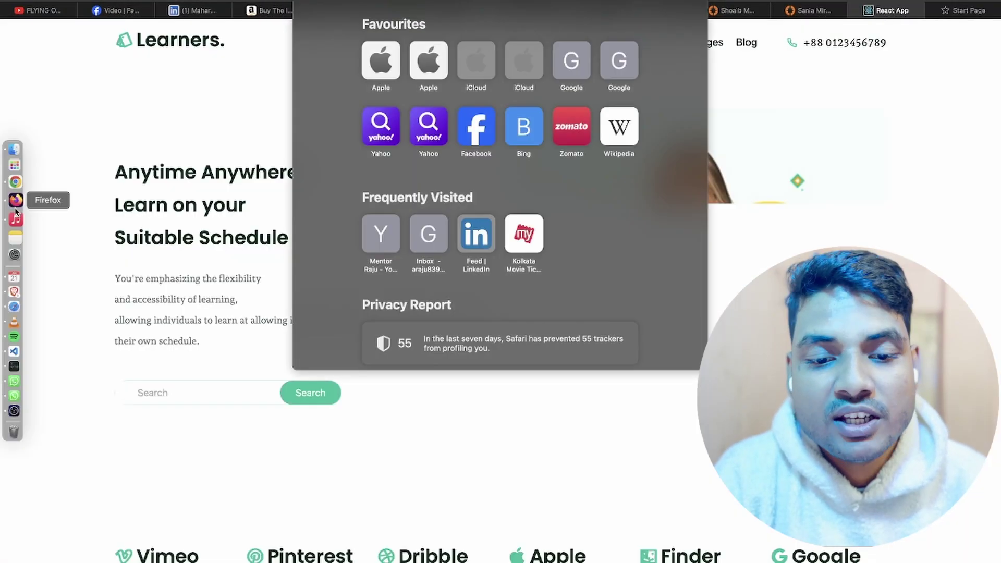
click(585, 443)
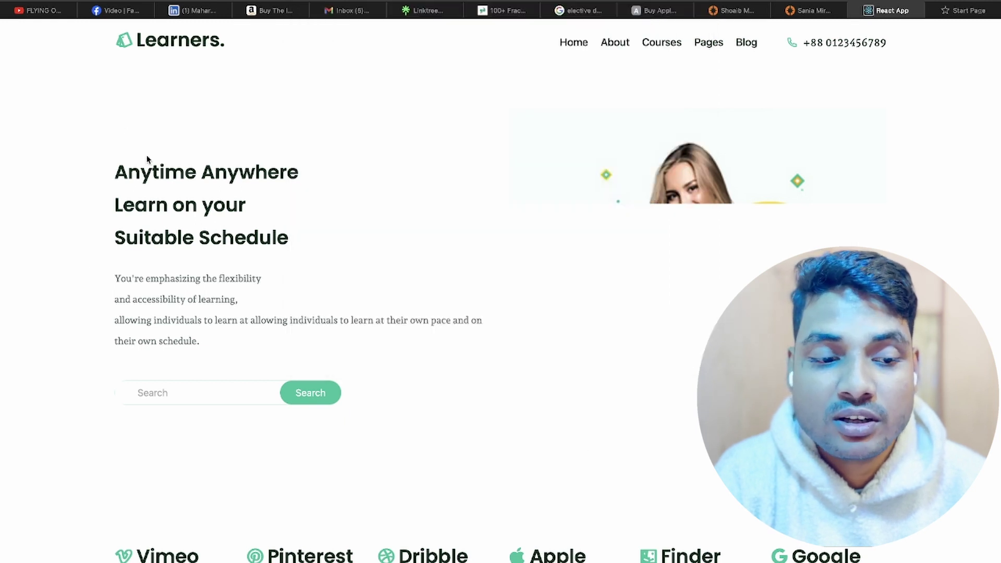
mouse_move(13, 214)
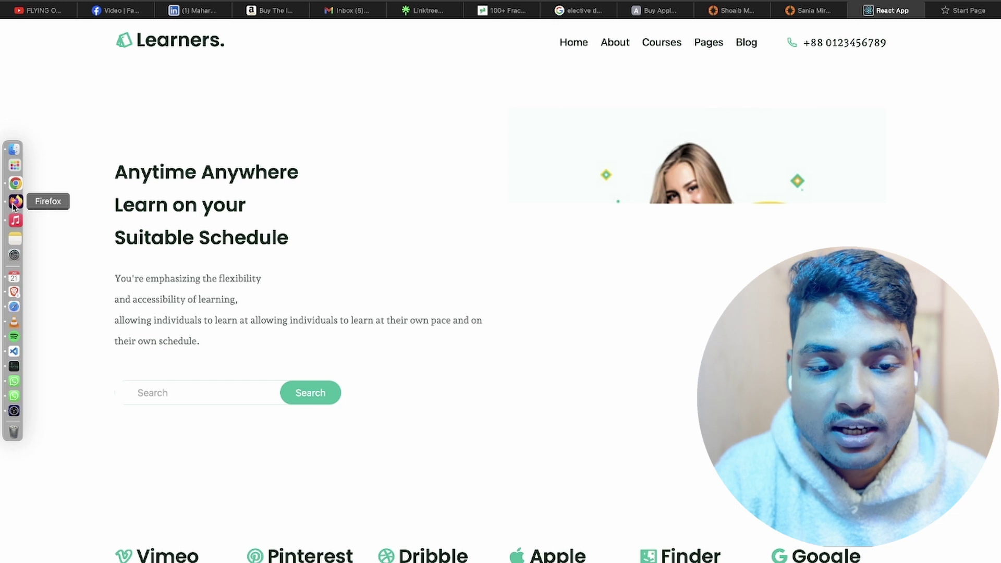
click(14, 203)
click(311, 135)
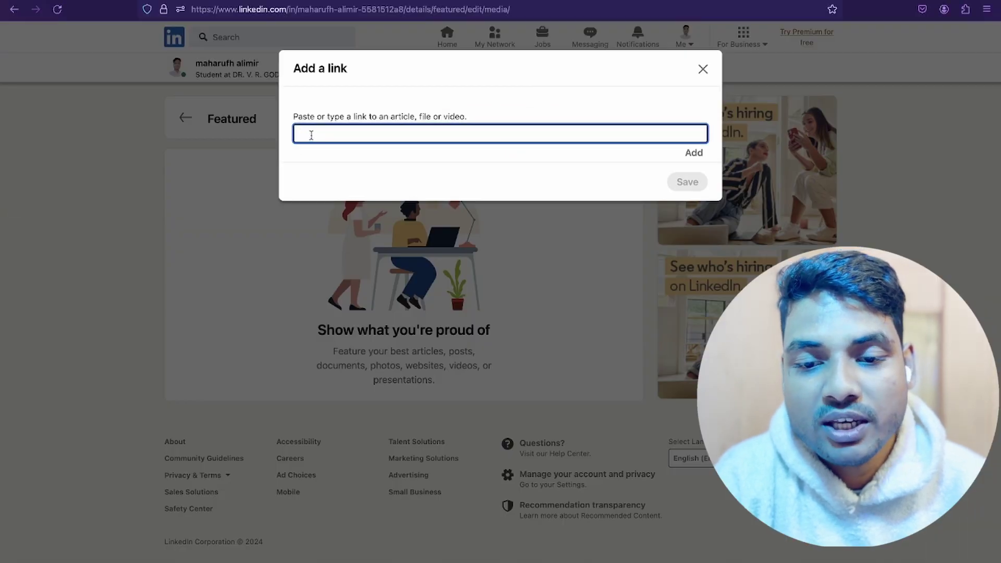
text(https://mentoronlinecourses.netlify.app)
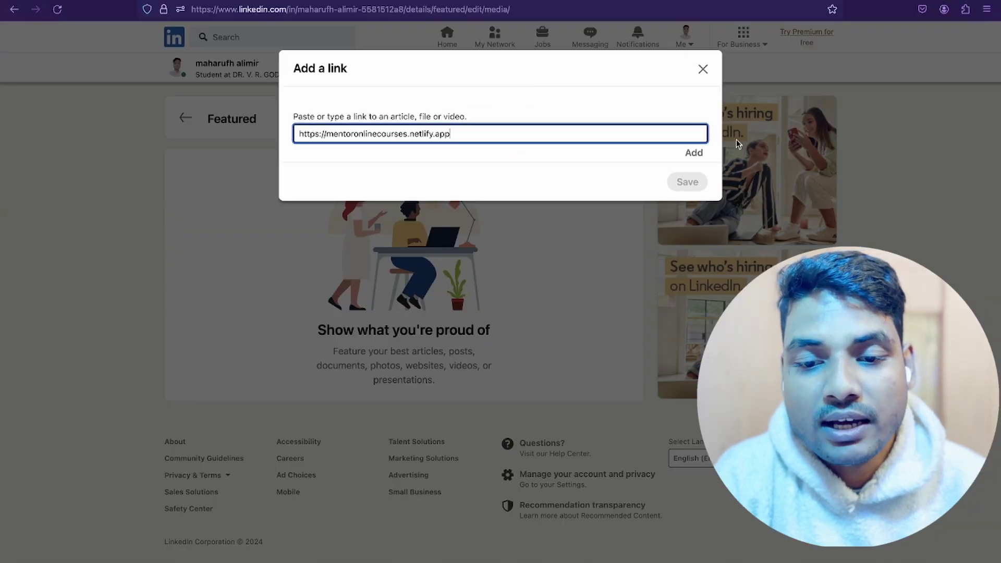
click(694, 154)
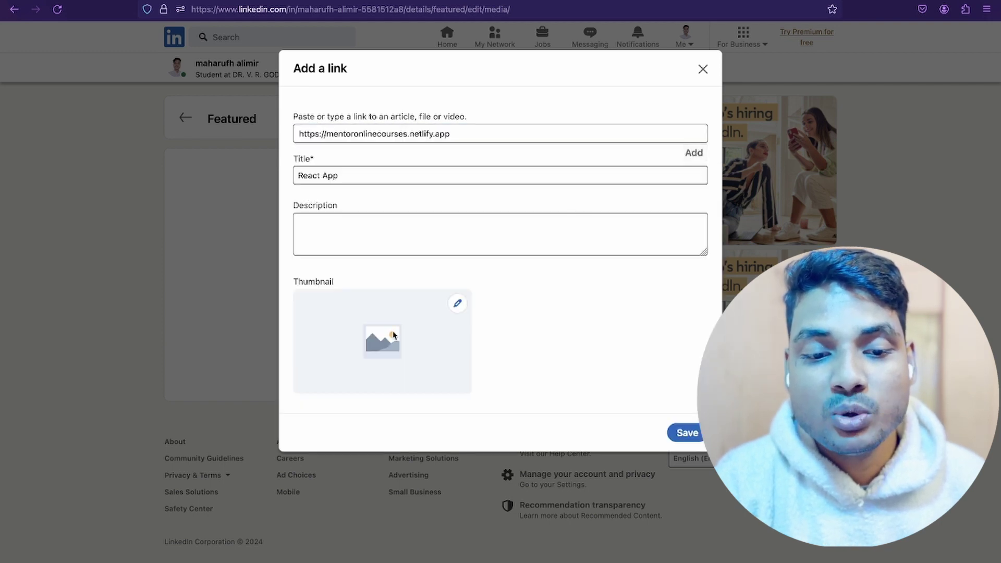
Title the featured link "My first react website" and describe it as "This is my first website".
click(404, 223)
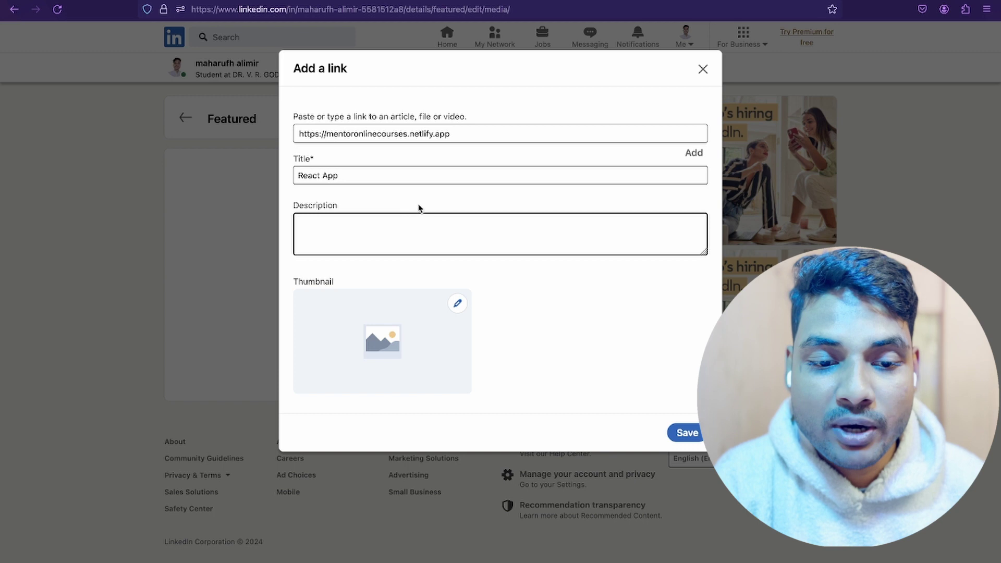
triple_click(349, 176)
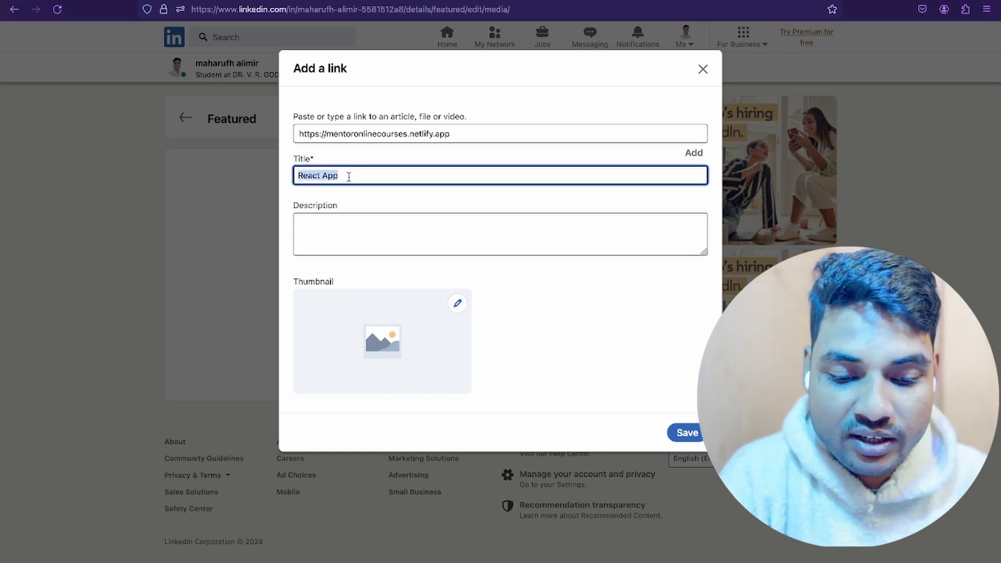
text(My first react website)
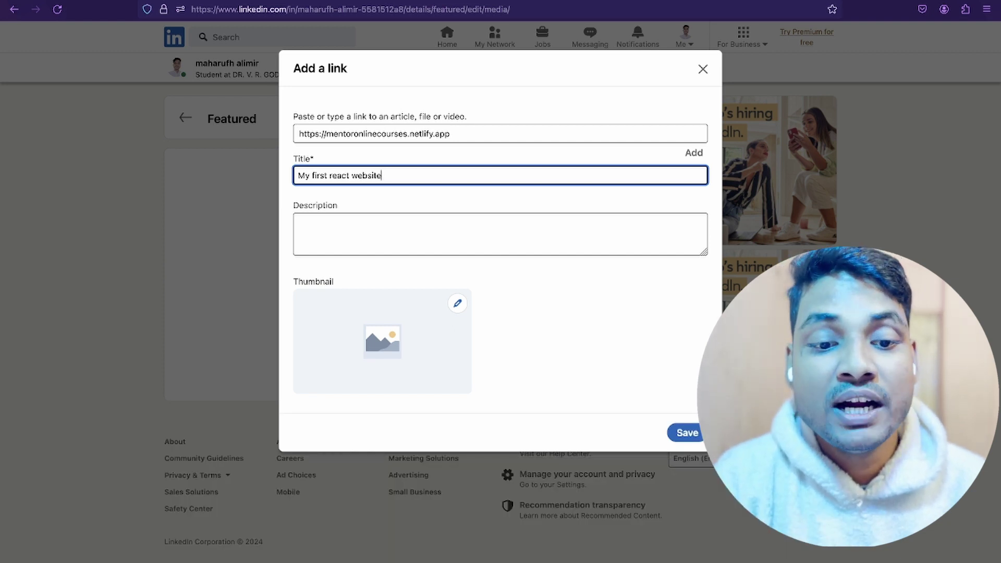
click(333, 230)
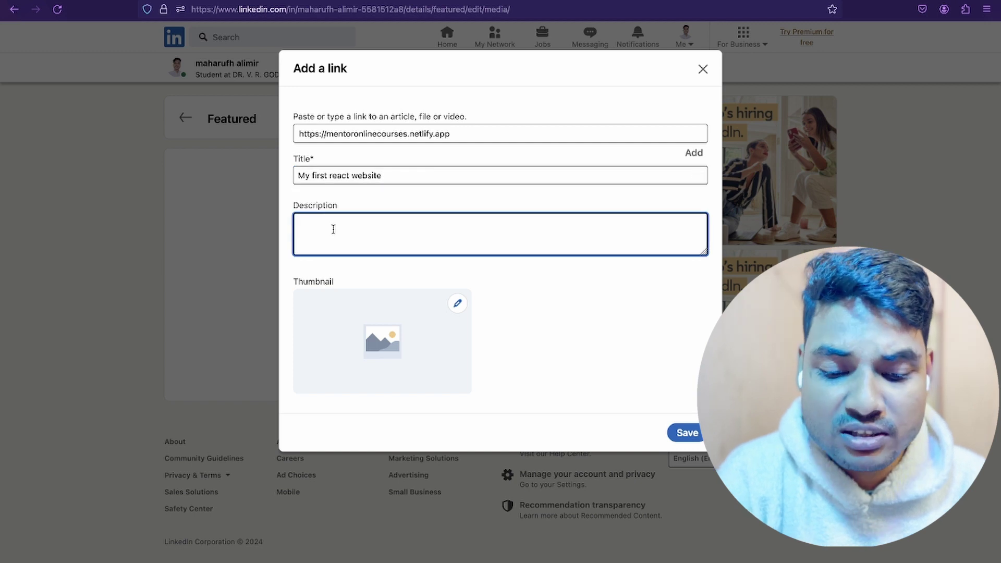
text(This is my first websit)
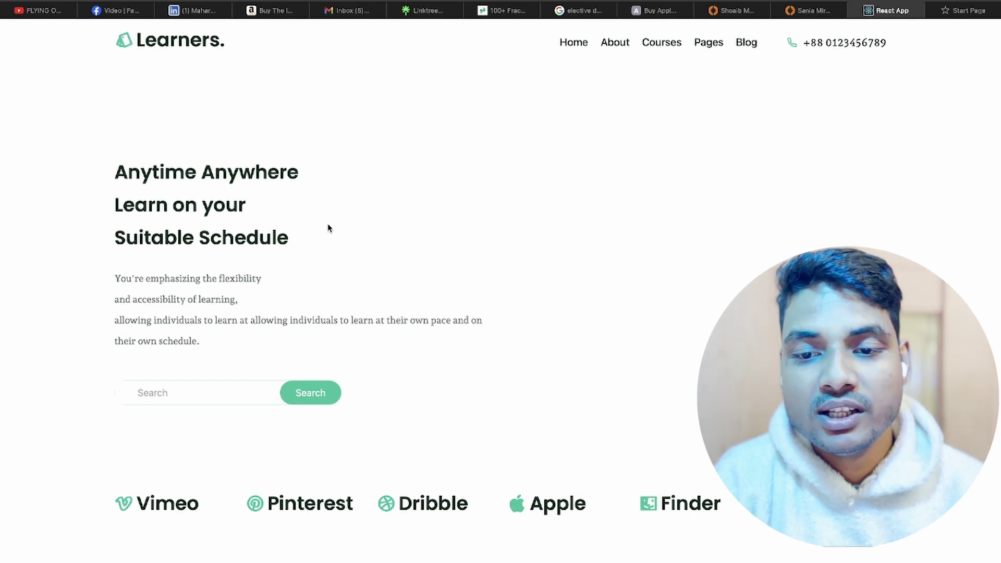
Capture a screenshot of the Learners home page in Safari for the featured link's thumbnail.
key(super+shift+4)
drag(46, 30, 944, 545)
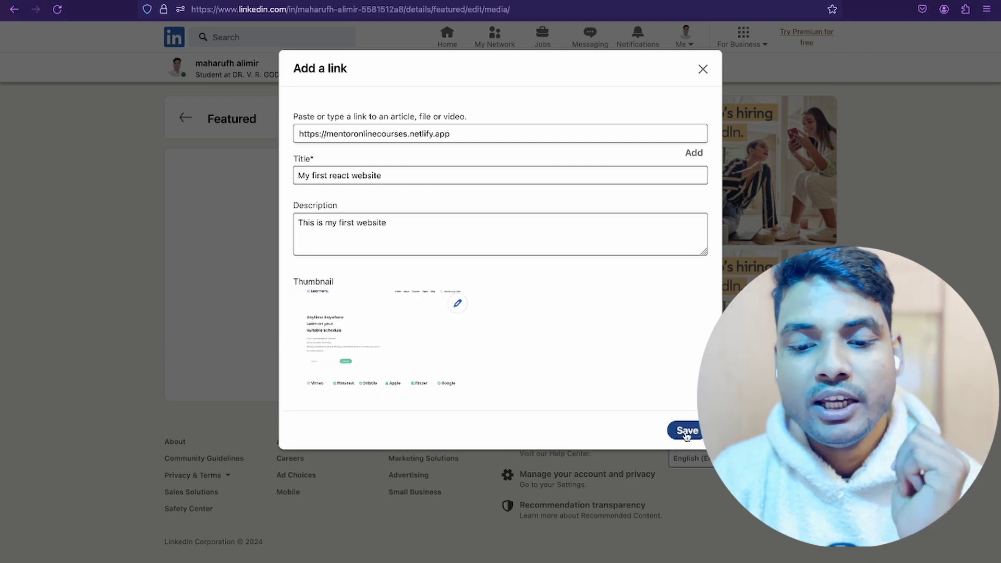
Save the featured link and return to the profile page to view its Featured section.
click(686, 433)
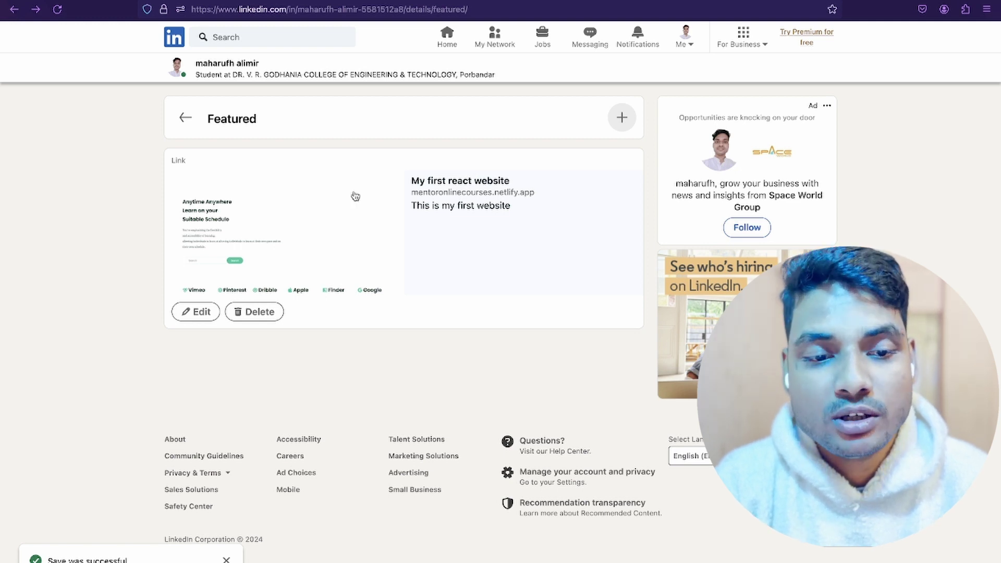
click(186, 119)
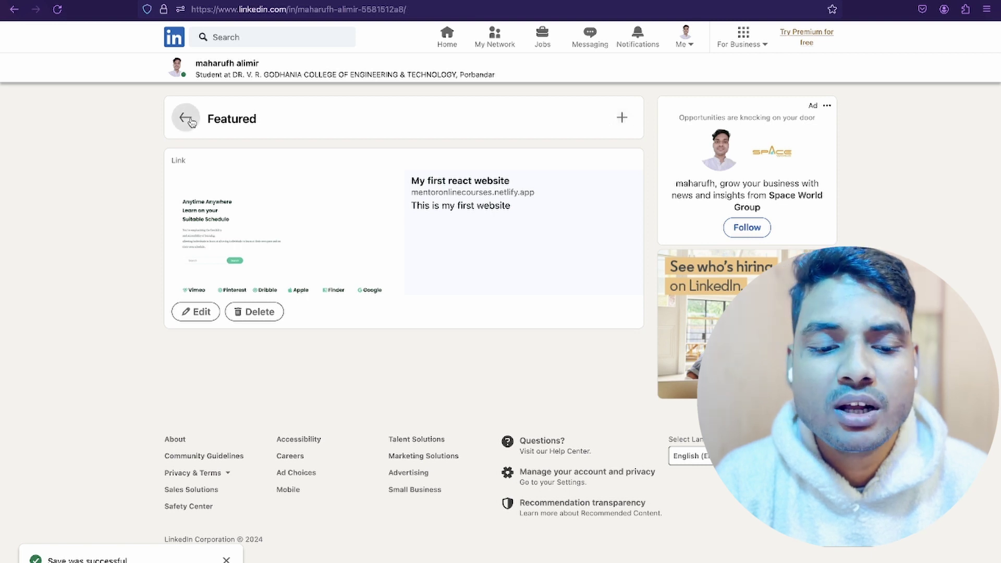
scroll(329, 407, down, 10)
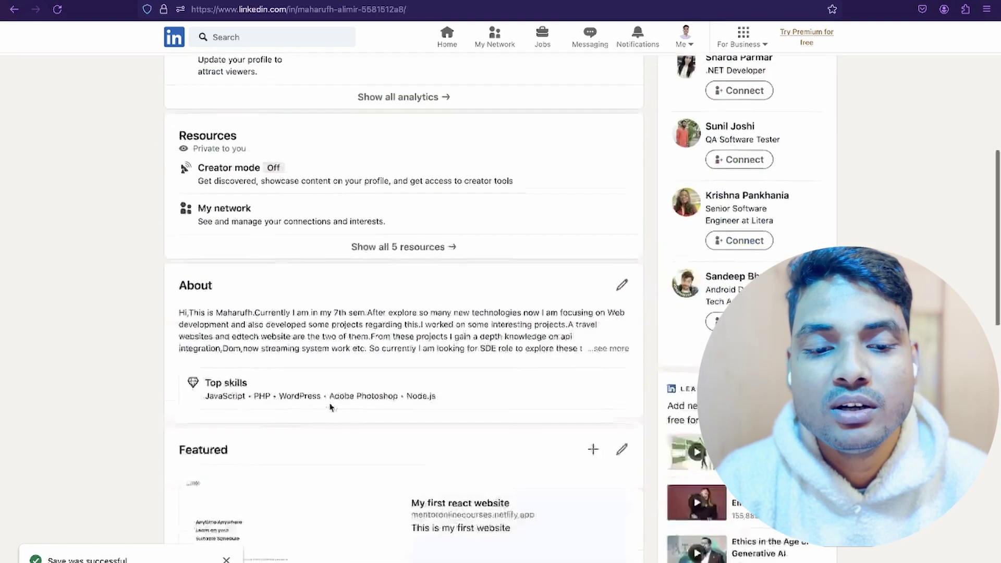